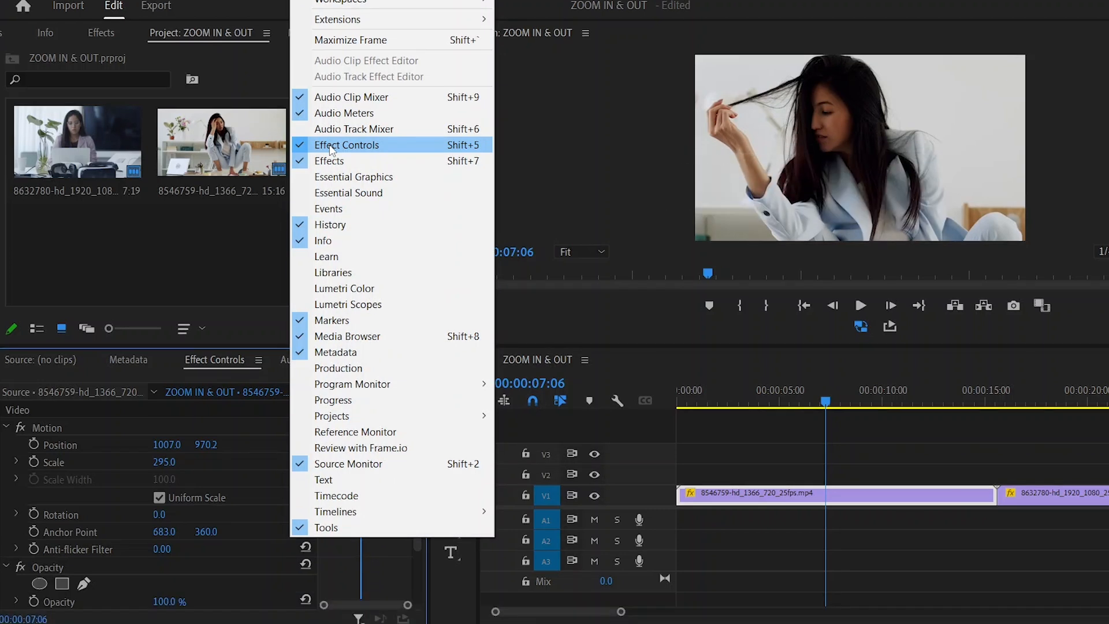
# Select the first clip on V1 and look through its Motion and Opacity settings in Effect Controls
pyautogui.click(331, 175)
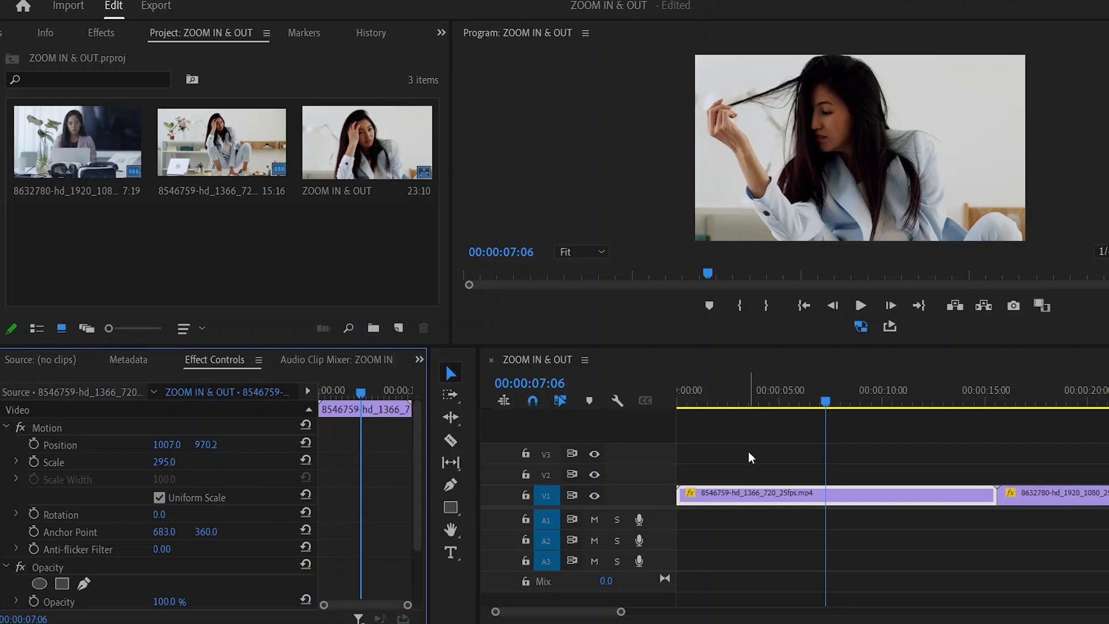
pyautogui.click(868, 469)
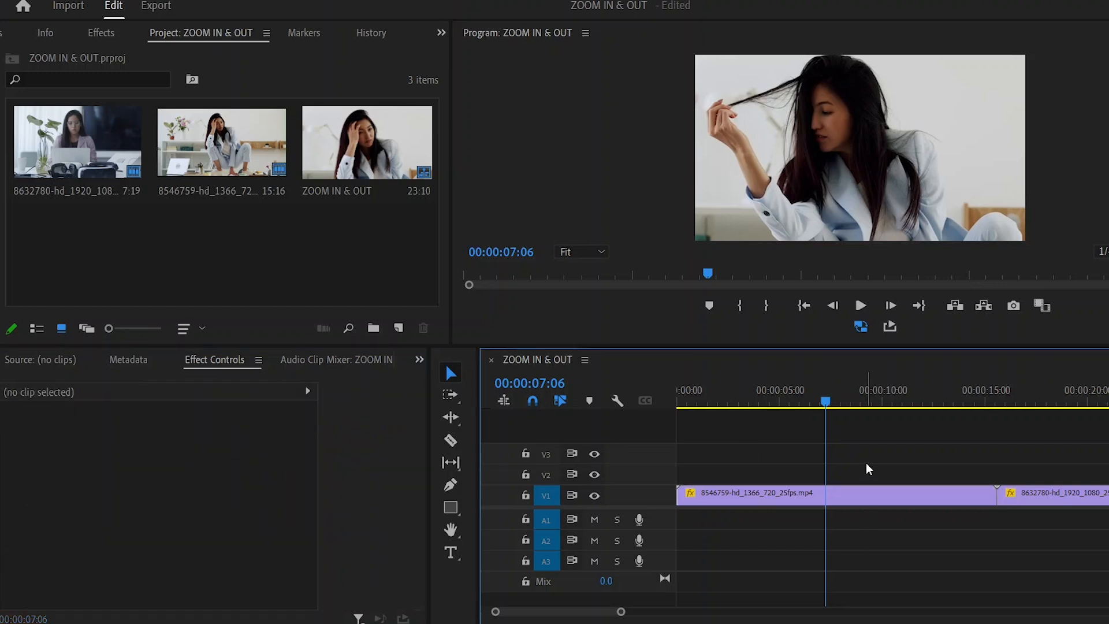
pyautogui.click(883, 496)
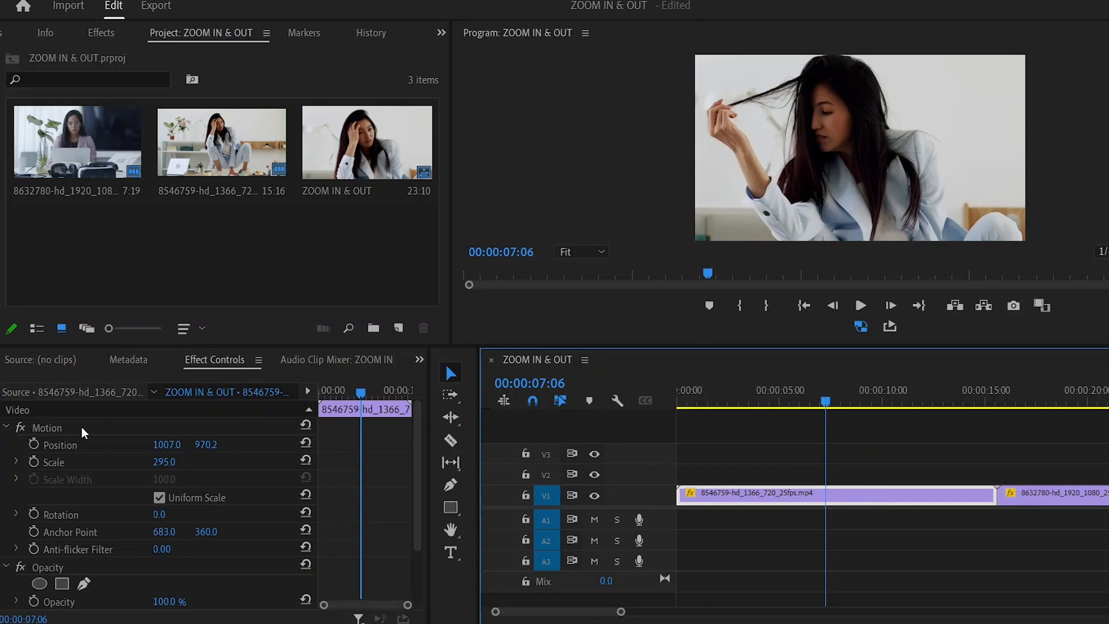
pyautogui.scroll(-1, 82, 477)
pyautogui.scroll(-3, 103, 567)
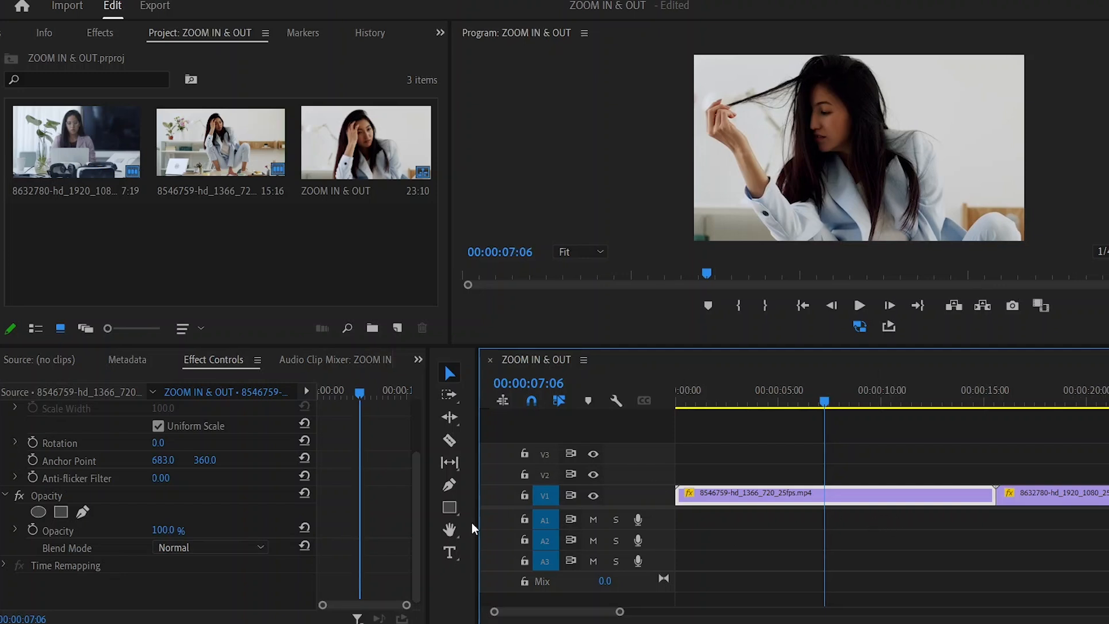
pyautogui.scroll(4, 383, 509)
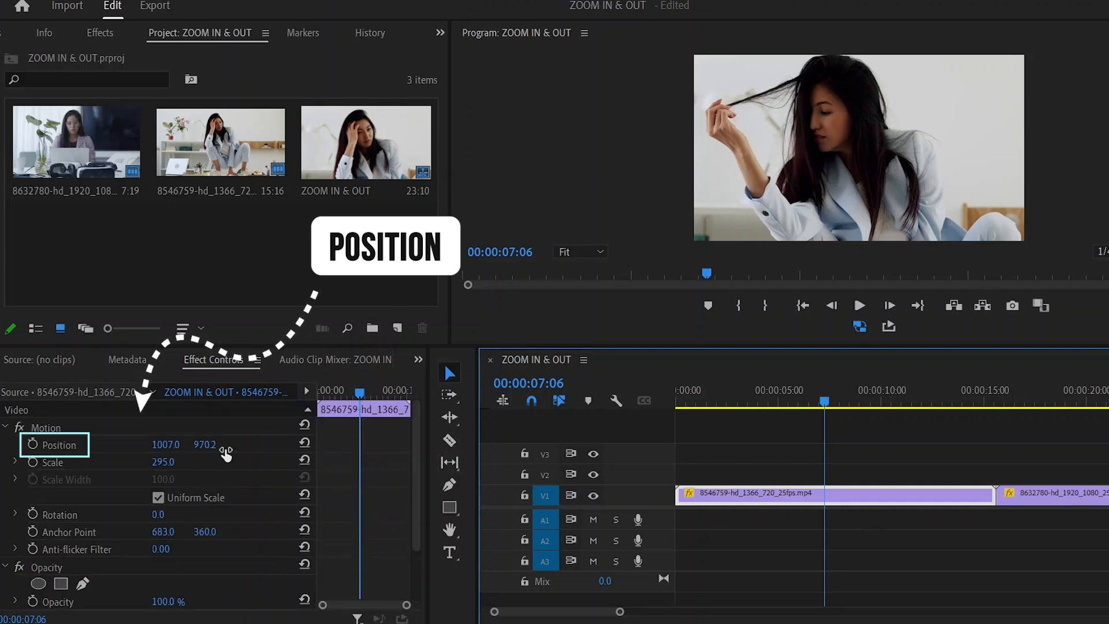
# Reframe the first clip by setting its position to 1035.0, 629.2 and its scale to 179
pyautogui.moveTo(163, 445)
pyautogui.mouseDown()
pyautogui.moveTo(279, 444)
pyautogui.moveTo(179, 444)
pyautogui.mouseUp()
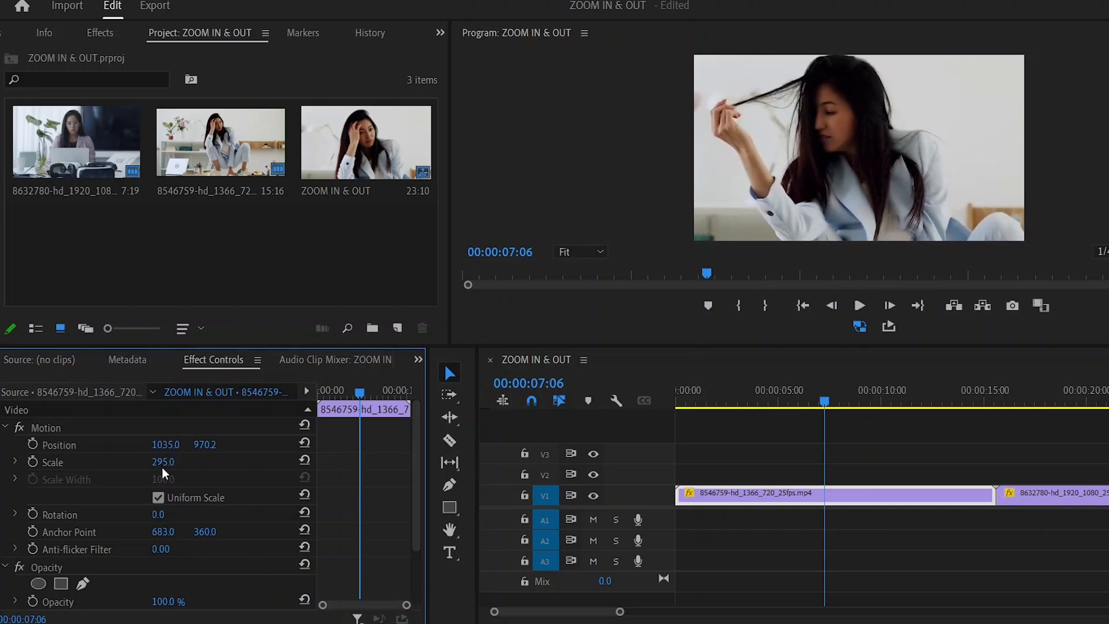
pyautogui.moveTo(163, 462); pyautogui.dragTo(96, 462)
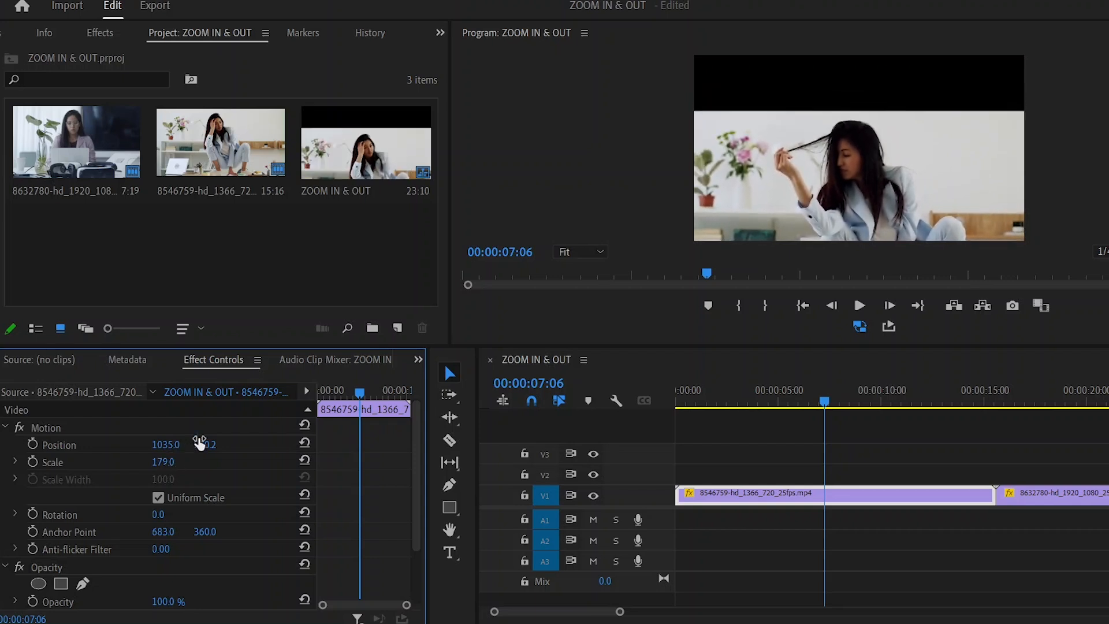
pyautogui.moveTo(208, 443); pyautogui.dragTo(17, 444)
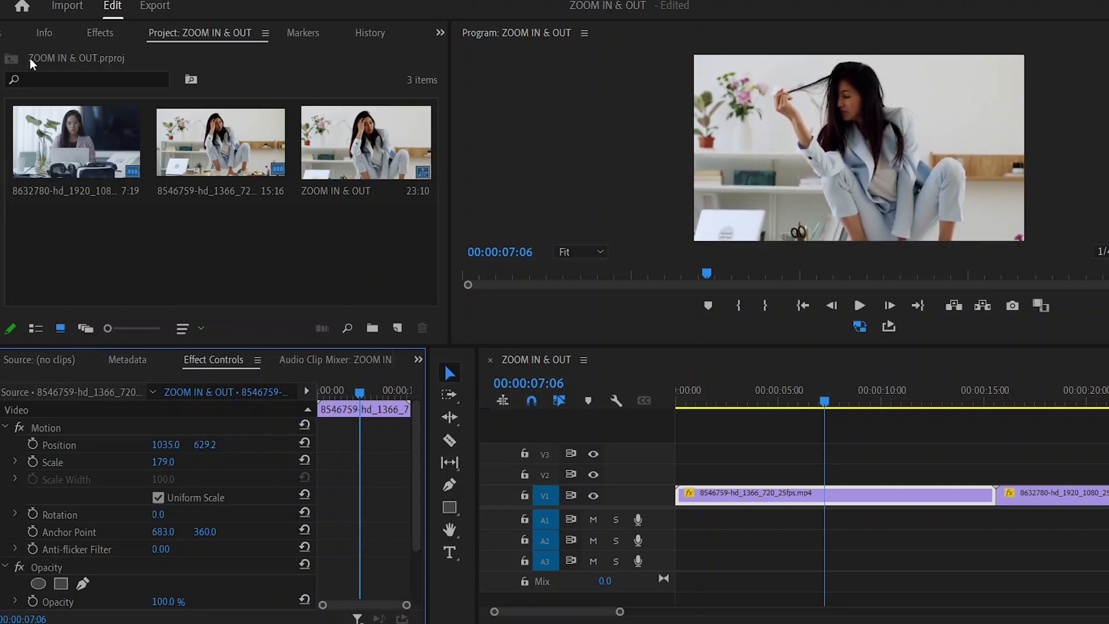
# Try rotating the clip by 24 degrees and adjusting its anti-flicker filter, restoring both to 0
pyautogui.click(173, 514)
pyautogui.write('24')
pyautogui.press('Return')
pyautogui.moveTo(188, 514)
pyautogui.mouseDown()
pyautogui.moveTo(325, 515)
pyautogui.moveTo(170, 515)
pyautogui.mouseUp()
pyautogui.scroll(-1, 386, 486)
pyautogui.moveTo(167, 533); pyautogui.dragTo(224, 533)
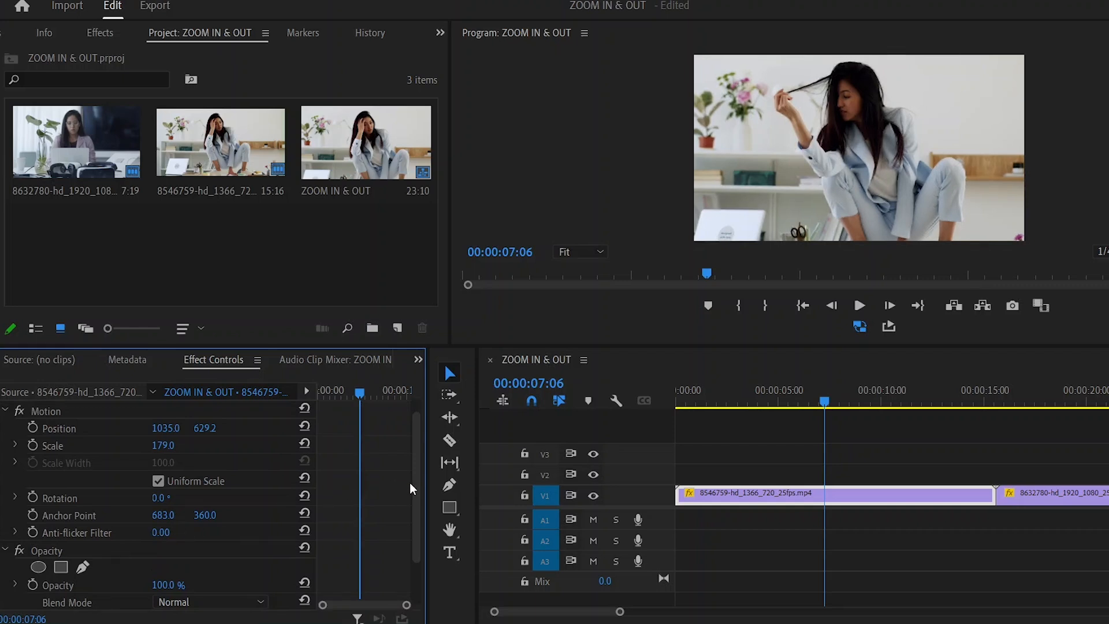
# Try shifting the clip's anchor point horizontally and restore it to 683.0
pyautogui.scroll(-1, 378, 505)
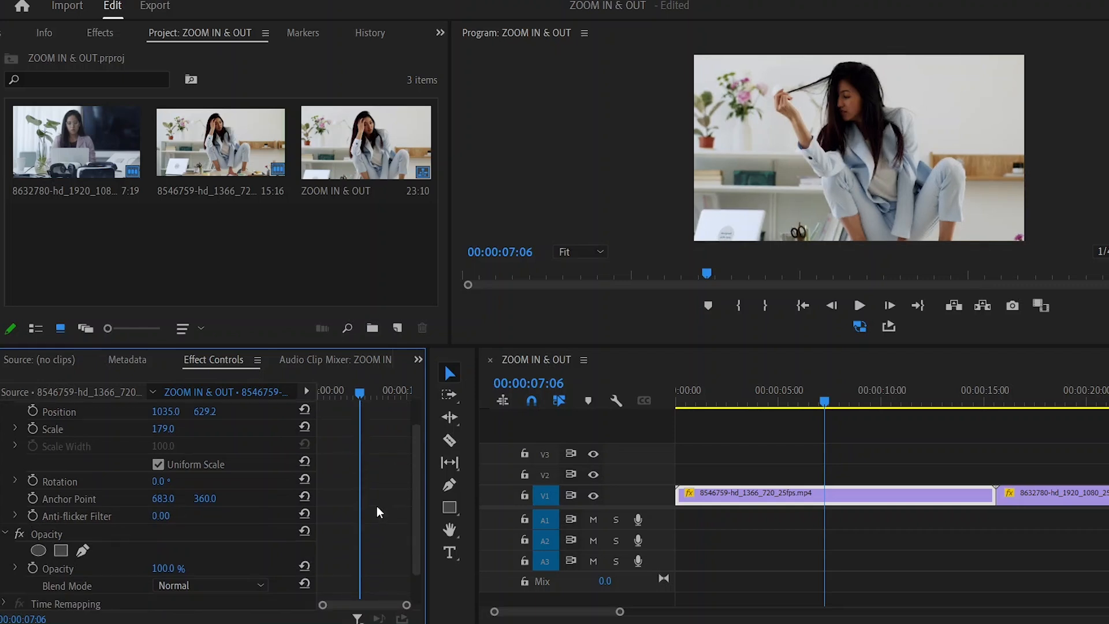
pyautogui.moveTo(160, 499); pyautogui.dragTo(56, 499)
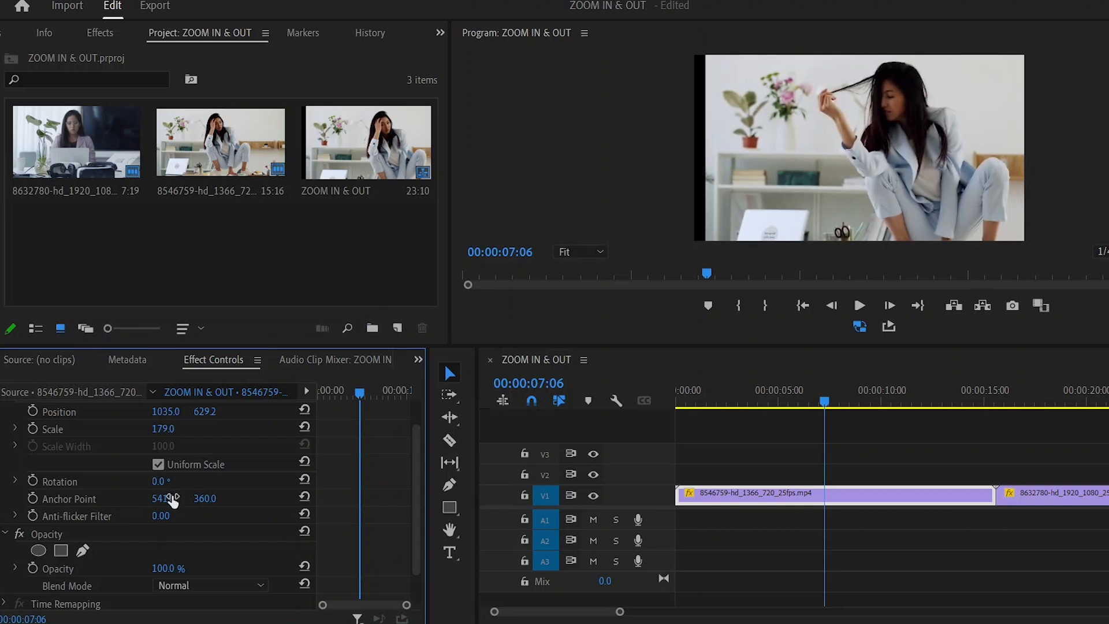
pyautogui.moveTo(171, 500); pyautogui.dragTo(172, 500)
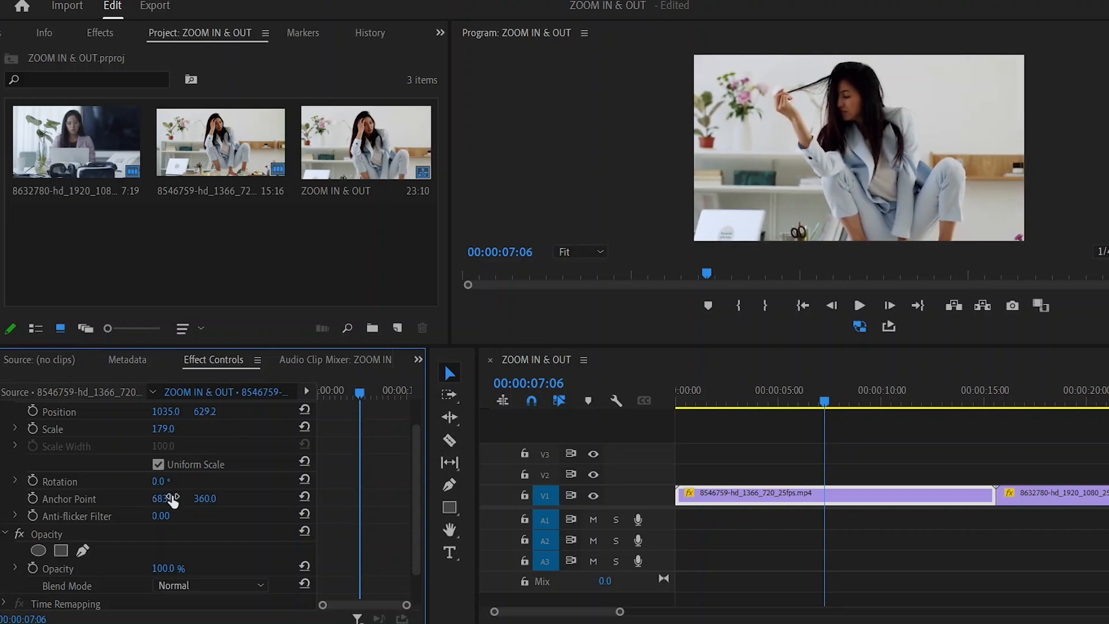
# Try enabling opacity keyframing on the clip and move the playhead to the start of the sequence
pyautogui.scroll(-2, 347, 456)
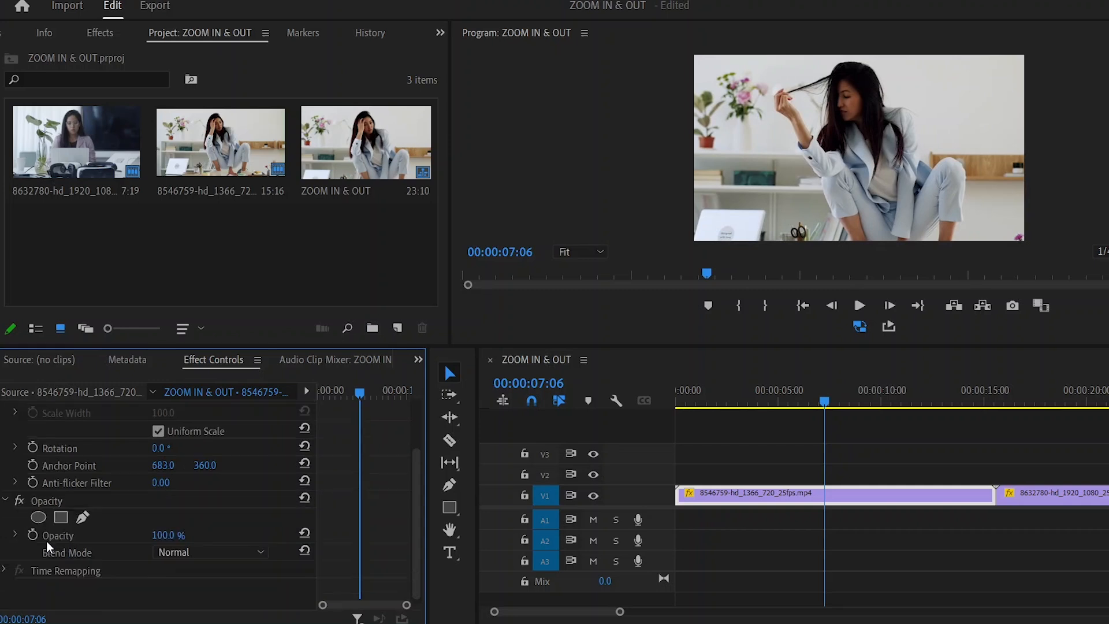
pyautogui.moveTo(177, 536)
pyautogui.mouseDown()
pyautogui.moveTo(119, 536)
pyautogui.moveTo(176, 536)
pyautogui.mouseUp()
pyautogui.moveTo(699, 397); pyautogui.dragTo(679, 401)
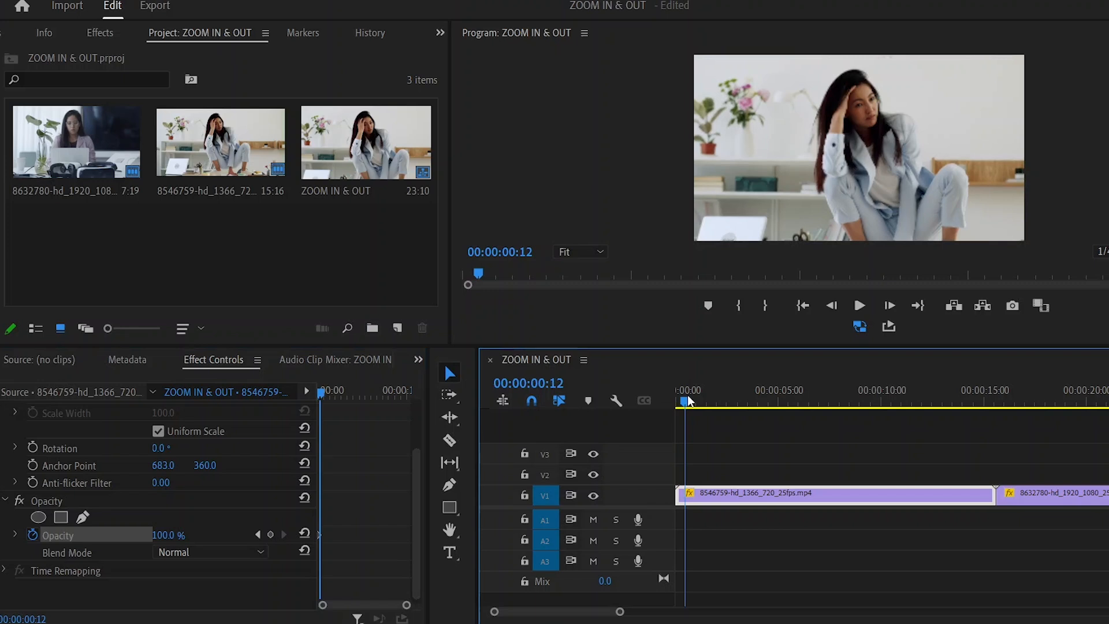
pyautogui.moveTo(688, 398); pyautogui.dragTo(672, 408)
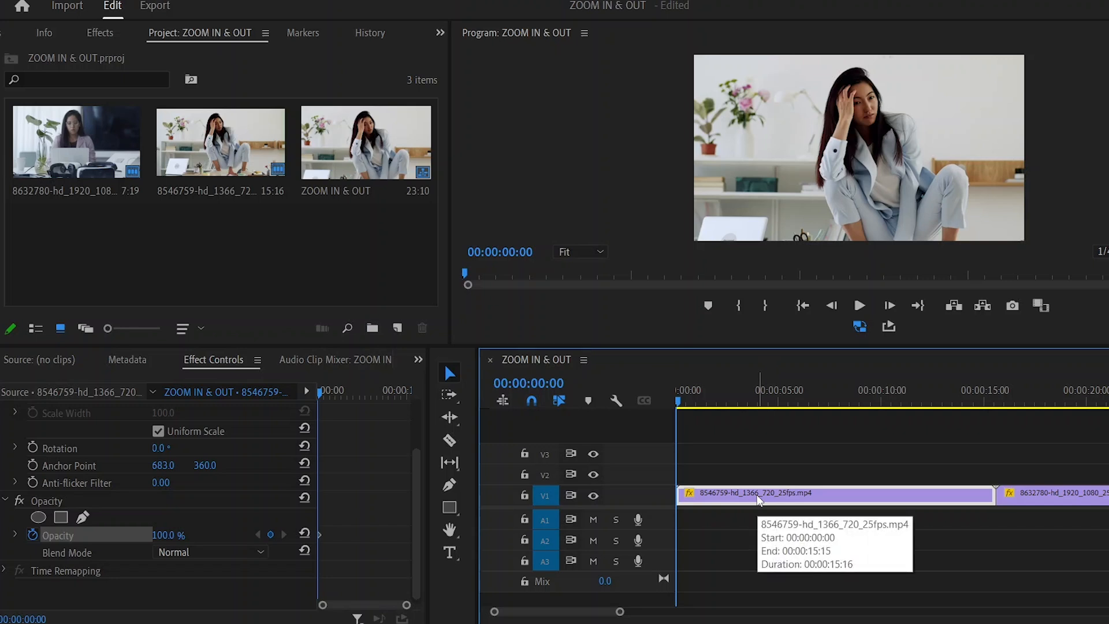
# Check the second clip's effect settings and reselect the first clip on V1
pyautogui.click(1066, 497)
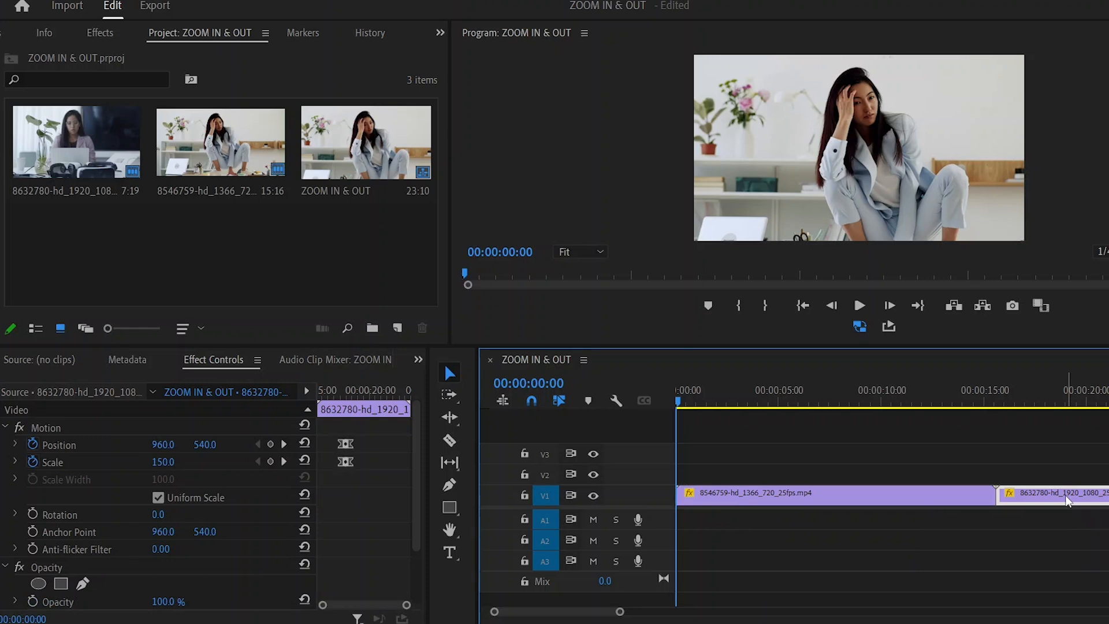
pyautogui.click(789, 501)
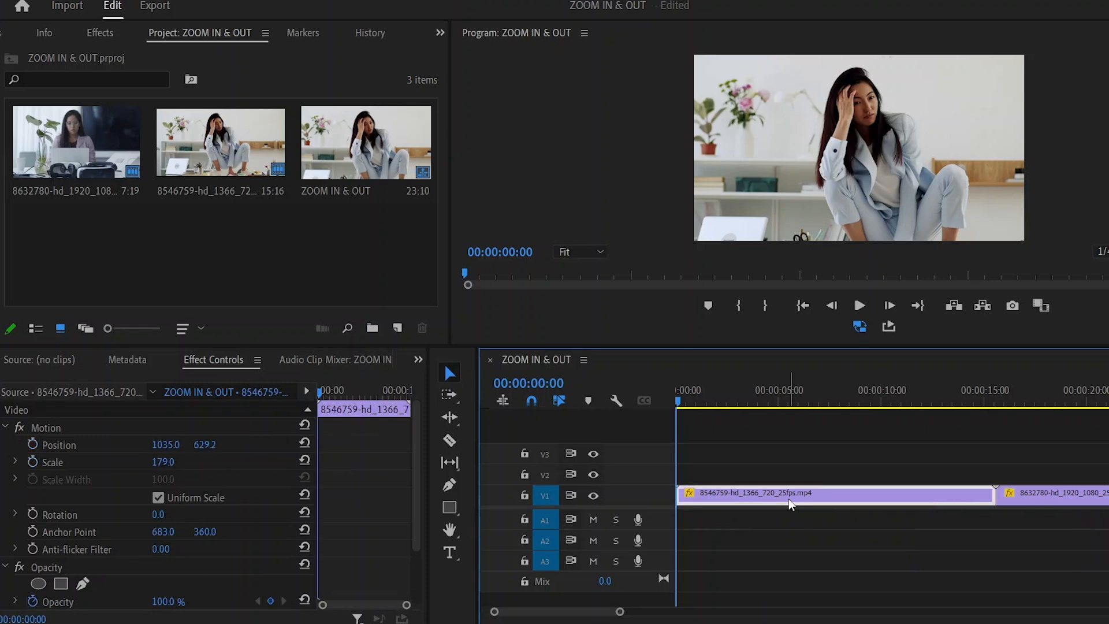
pyautogui.click(807, 462)
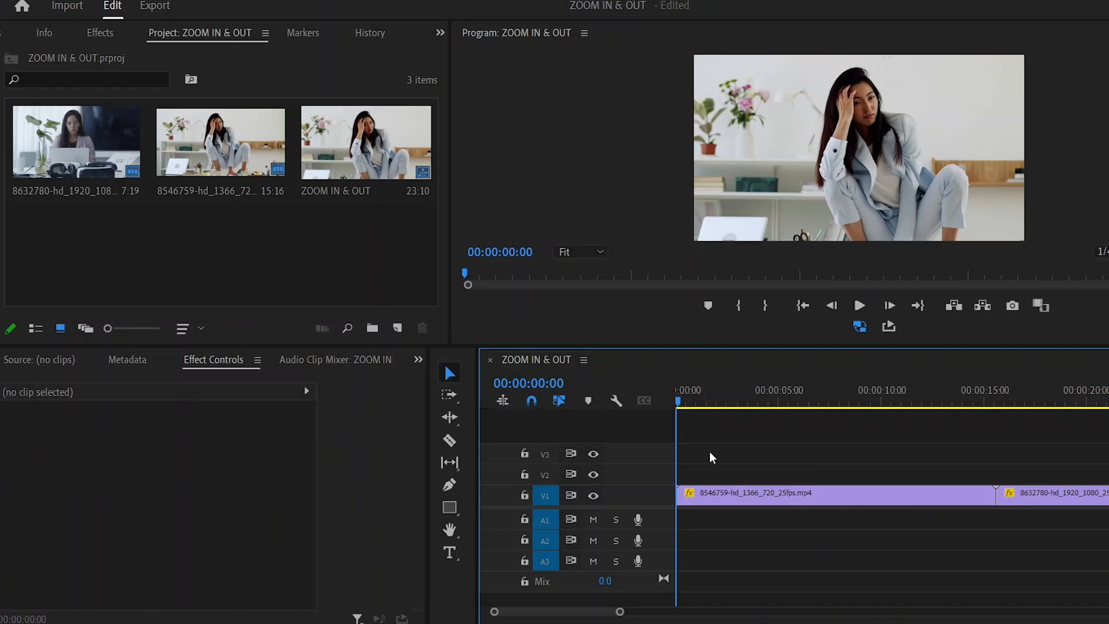
pyautogui.click(793, 500)
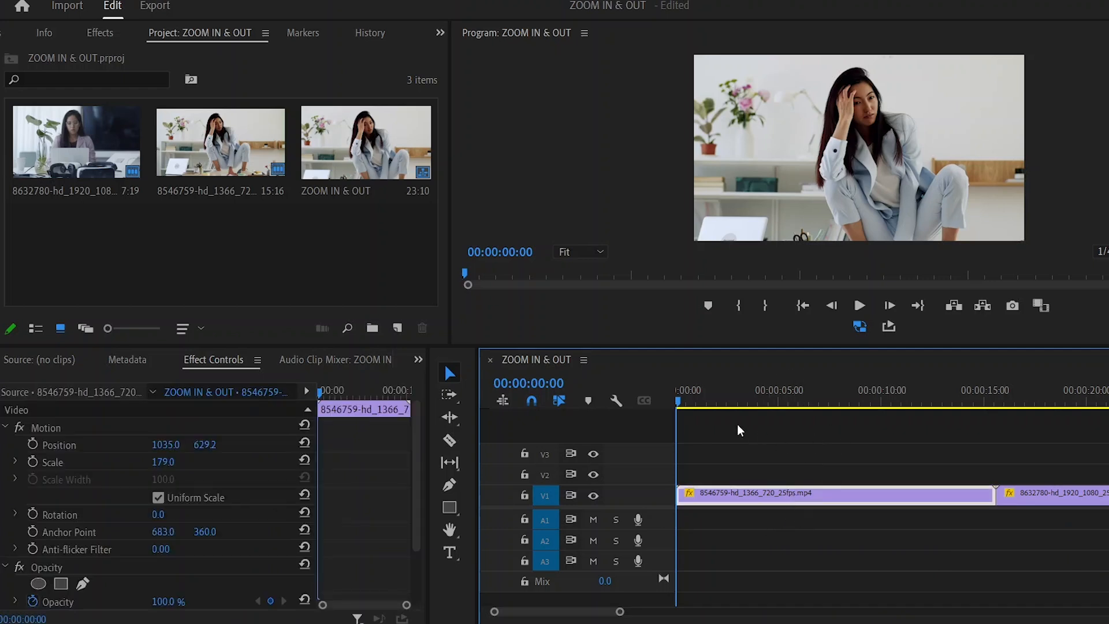
# Reset the clip's opacity keyframing, placing one 100% keyframe at its start and another at 00:00:00:06
pyautogui.moveTo(691, 400); pyautogui.dragTo(594, 404)
pyautogui.scroll(-2, 346, 499)
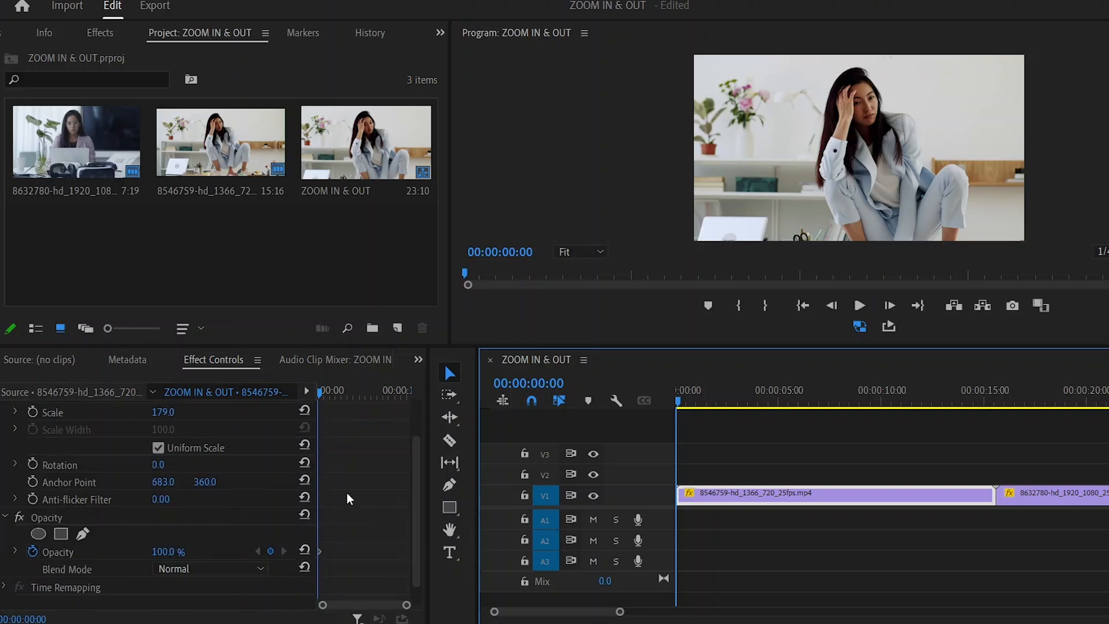
pyautogui.click(343, 501)
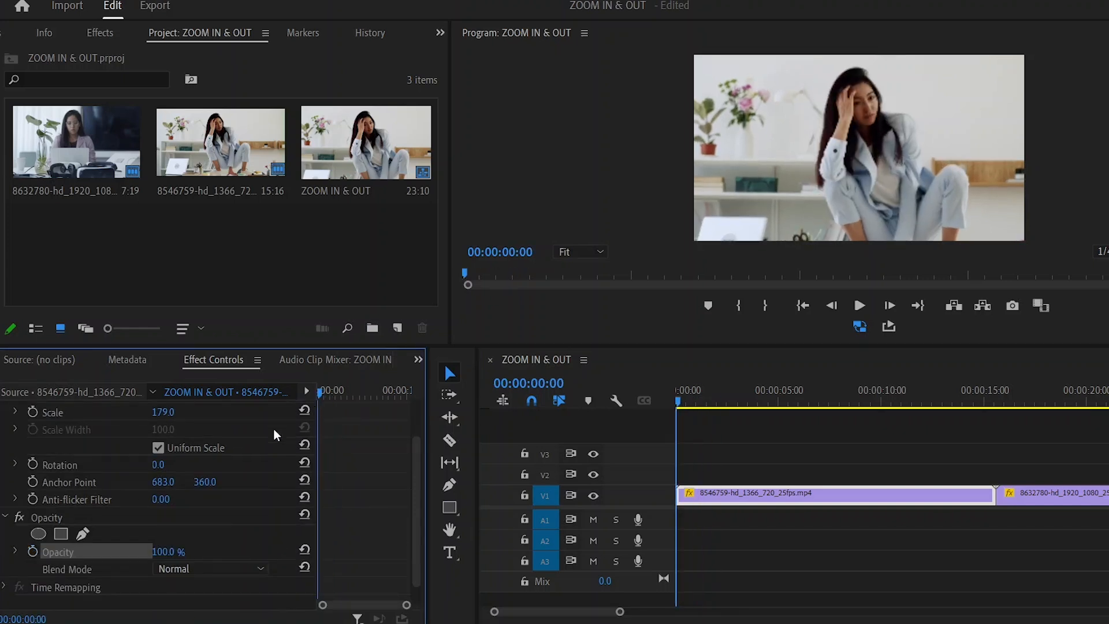
pyautogui.click(34, 552)
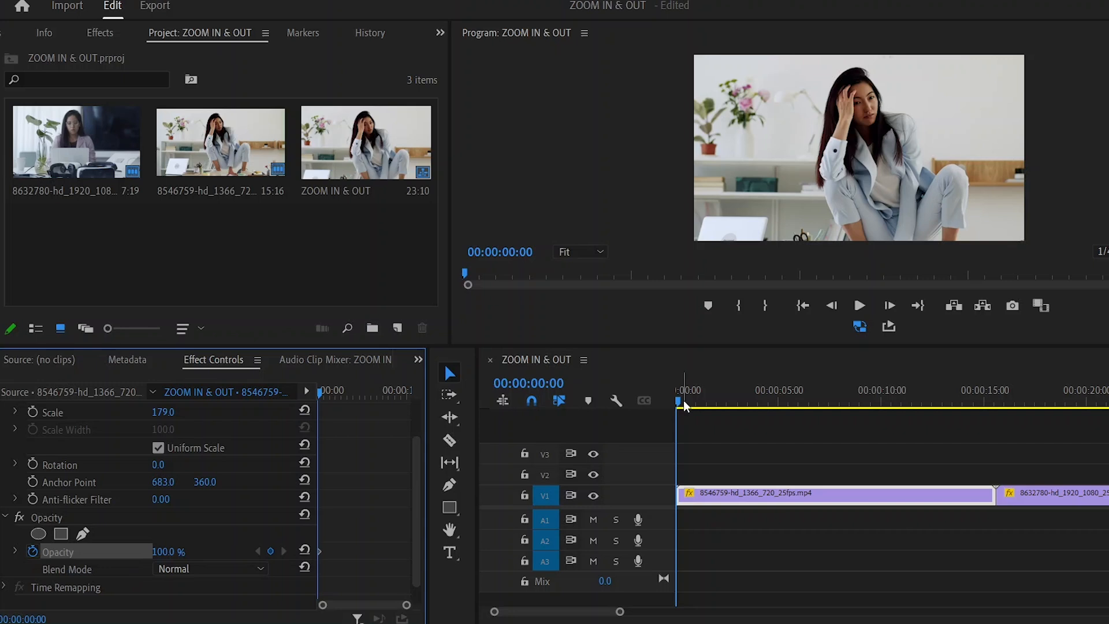
pyautogui.moveTo(678, 398); pyautogui.dragTo(682, 404)
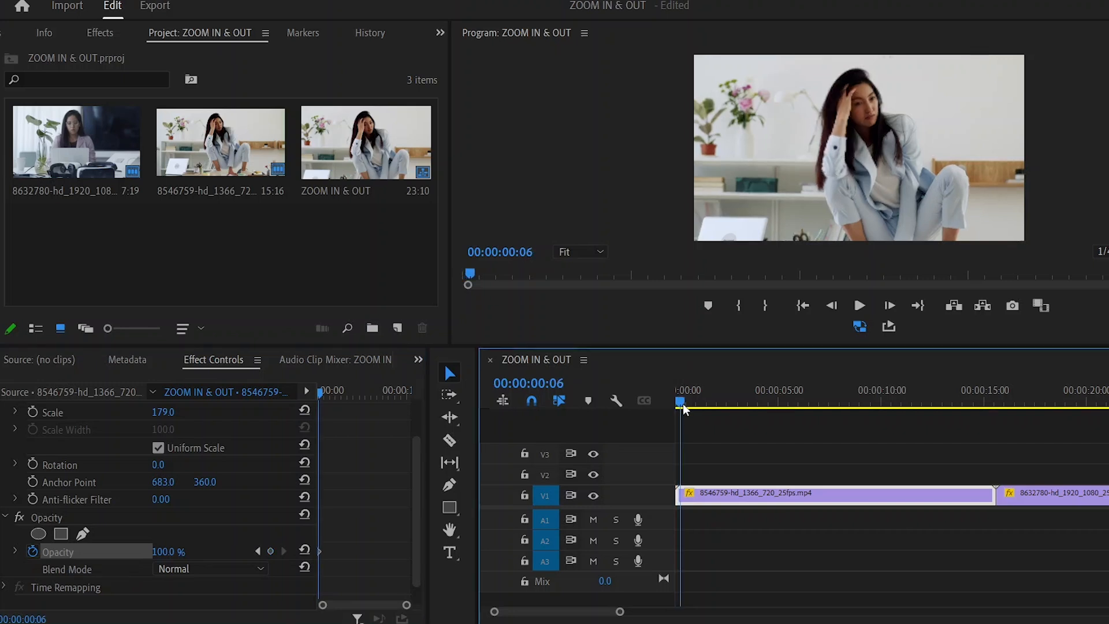
pyautogui.click(271, 552)
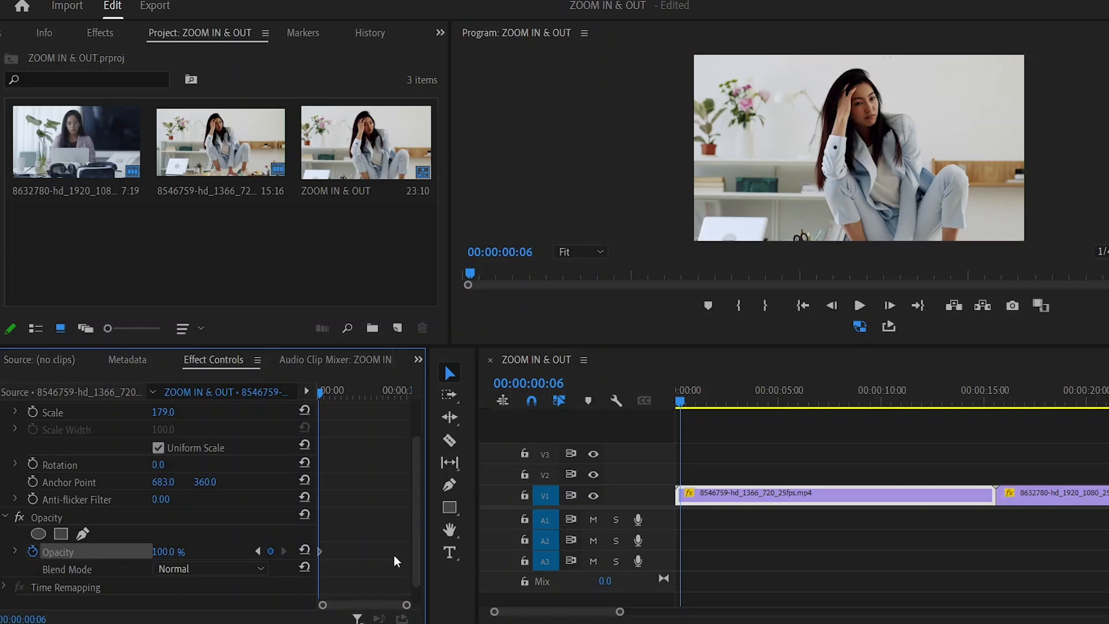
# Set the opacity of the clip's starting keyframe to 40% and play back the fade
pyautogui.click(256, 551)
pyautogui.moveTo(165, 557); pyautogui.dragTo(131, 557)
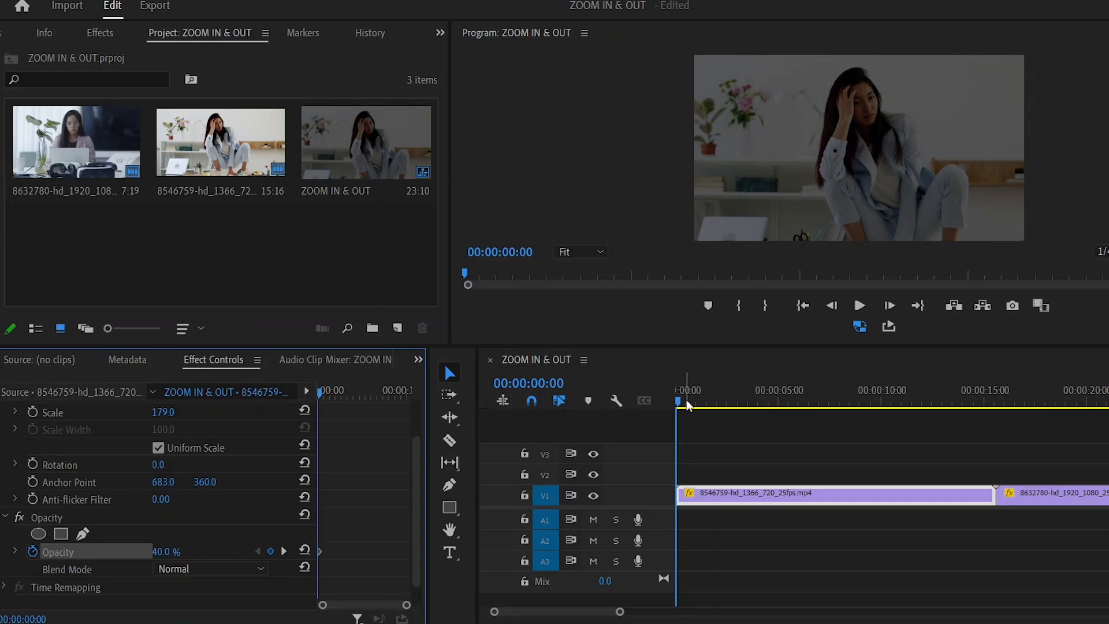
pyautogui.press('space')
pyautogui.press('space')
pyautogui.moveTo(717, 409); pyautogui.dragTo(688, 408)
pyautogui.press('space')
pyautogui.press('space')
pyautogui.press('Home')
pyautogui.press('space')
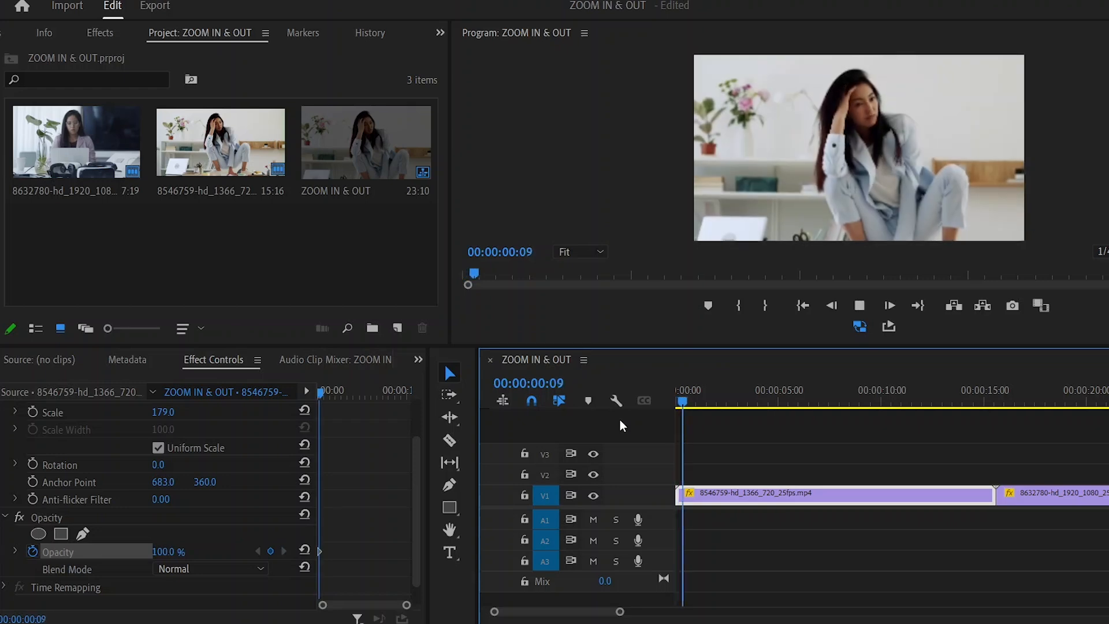
# Apply Ease In to both opacity keyframes and play the fade from the sequence start
pyautogui.moveTo(358, 390); pyautogui.dragTo(353, 439)
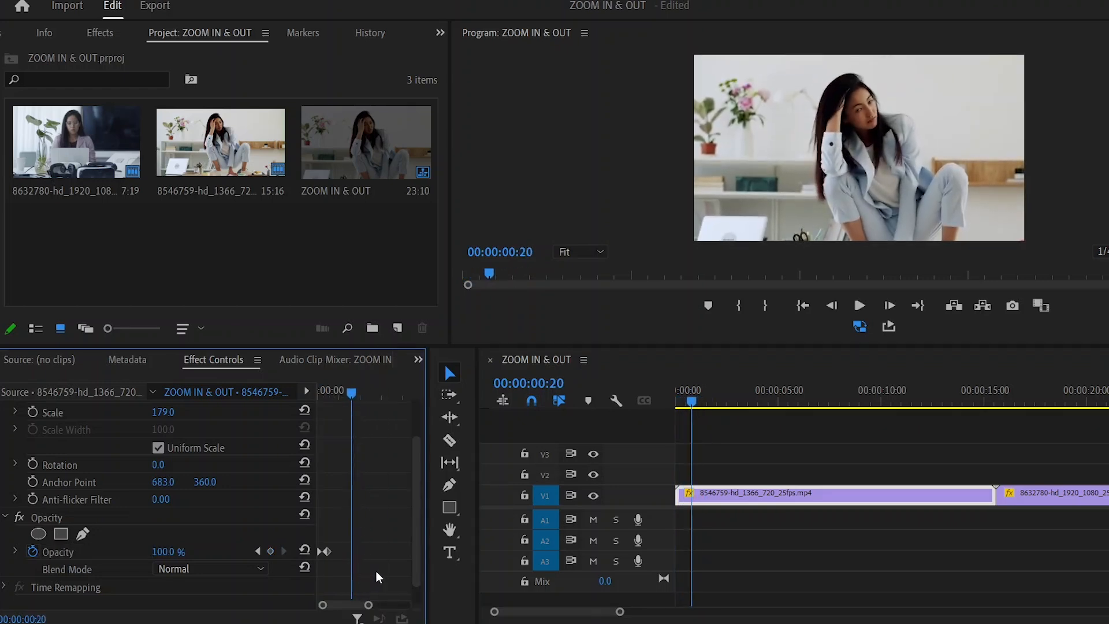
pyautogui.moveTo(380, 575); pyautogui.dragTo(298, 535)
pyautogui.rightClick(328, 553)
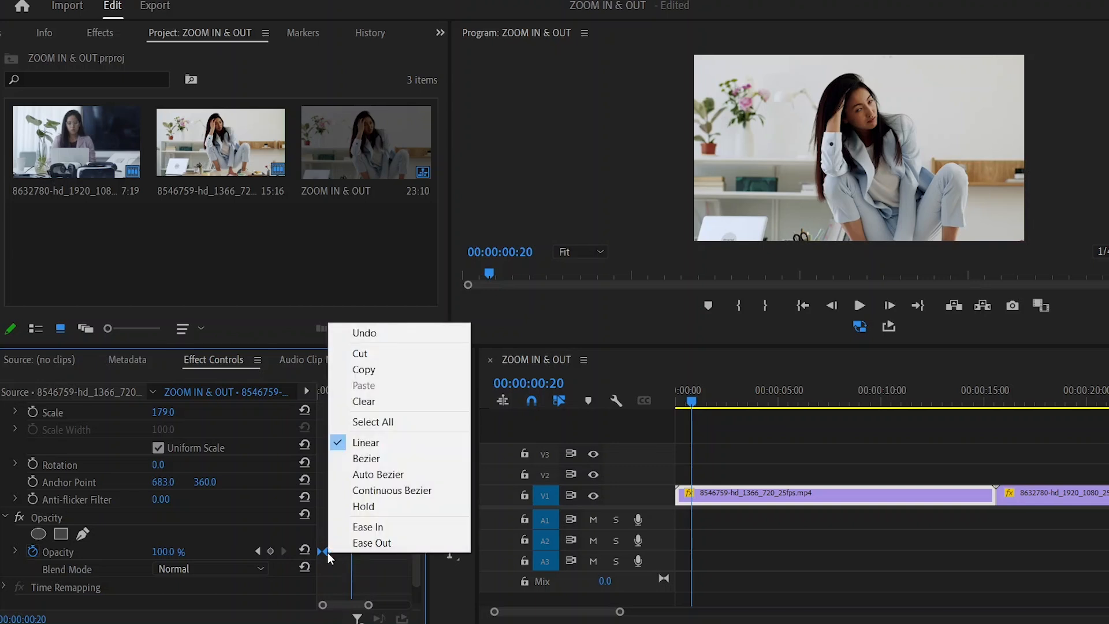
pyautogui.click(395, 531)
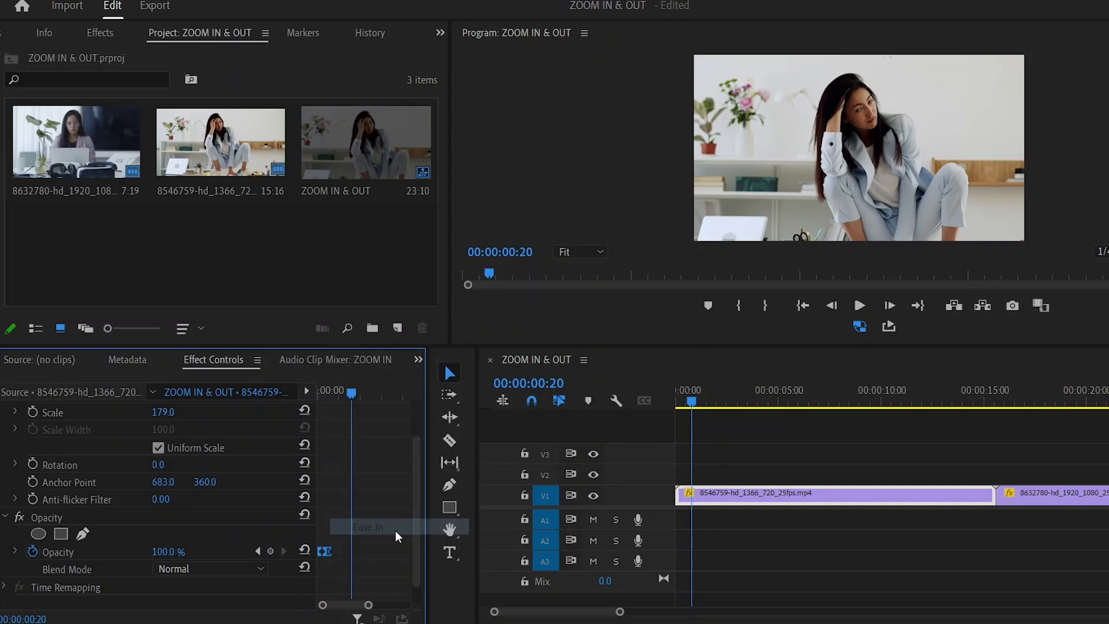
pyautogui.click(675, 404)
pyautogui.press('space')
pyautogui.press('space')
# Set the opacity of the clip's first keyframe to 0%
pyautogui.click(258, 551)
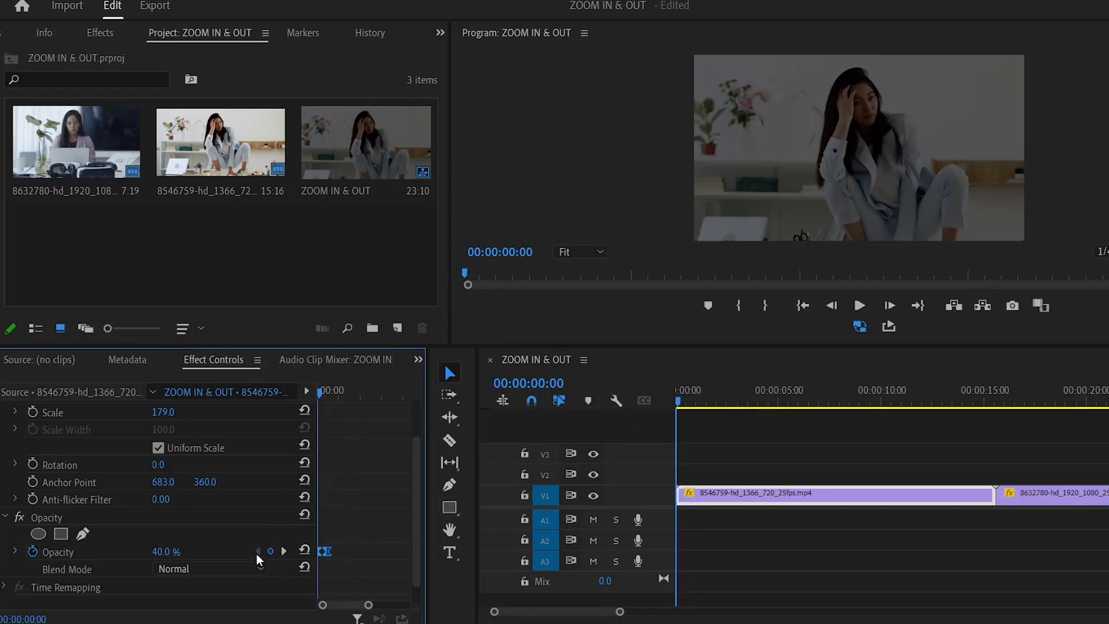
pyautogui.click(162, 551)
pyautogui.write('0')
pyautogui.press('Return')
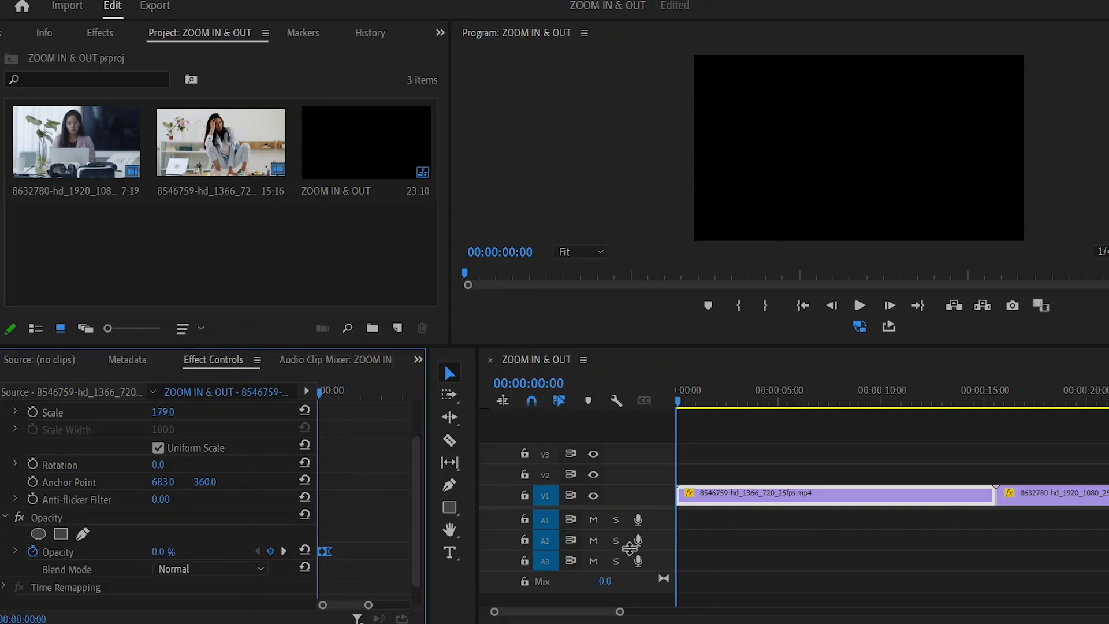
# Play the opening of the sequence several times to review the fade-in from black
pyautogui.press('space')
pyautogui.press('space')
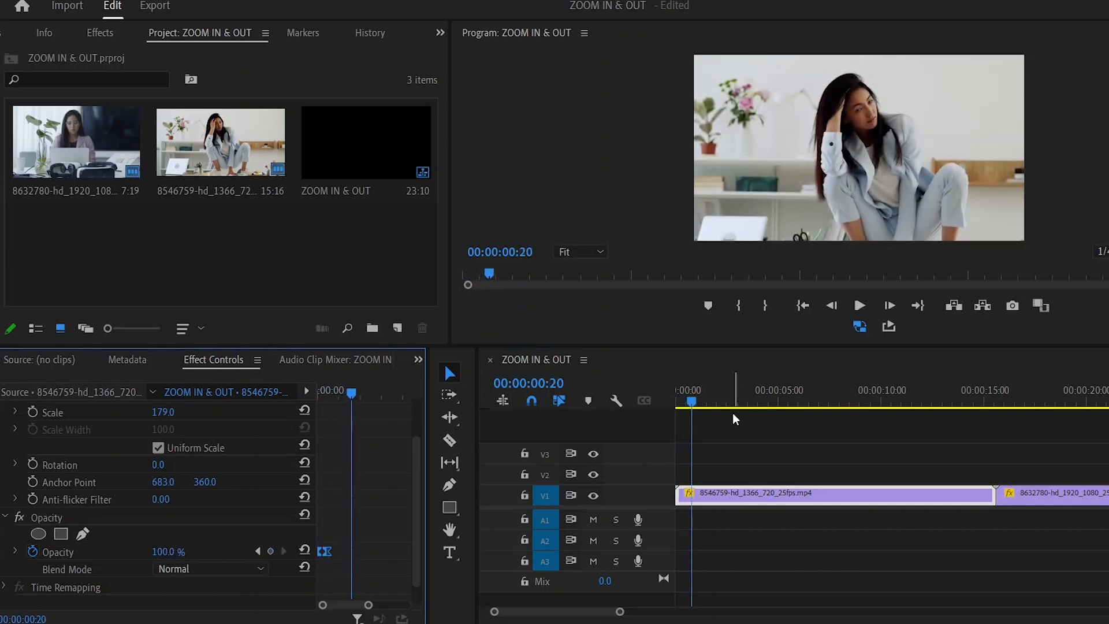
pyautogui.moveTo(692, 403); pyautogui.dragTo(646, 431)
pyautogui.press('space')
pyautogui.press('space')
pyautogui.moveTo(693, 402); pyautogui.dragTo(658, 445)
pyautogui.press('space')
pyautogui.press('space')
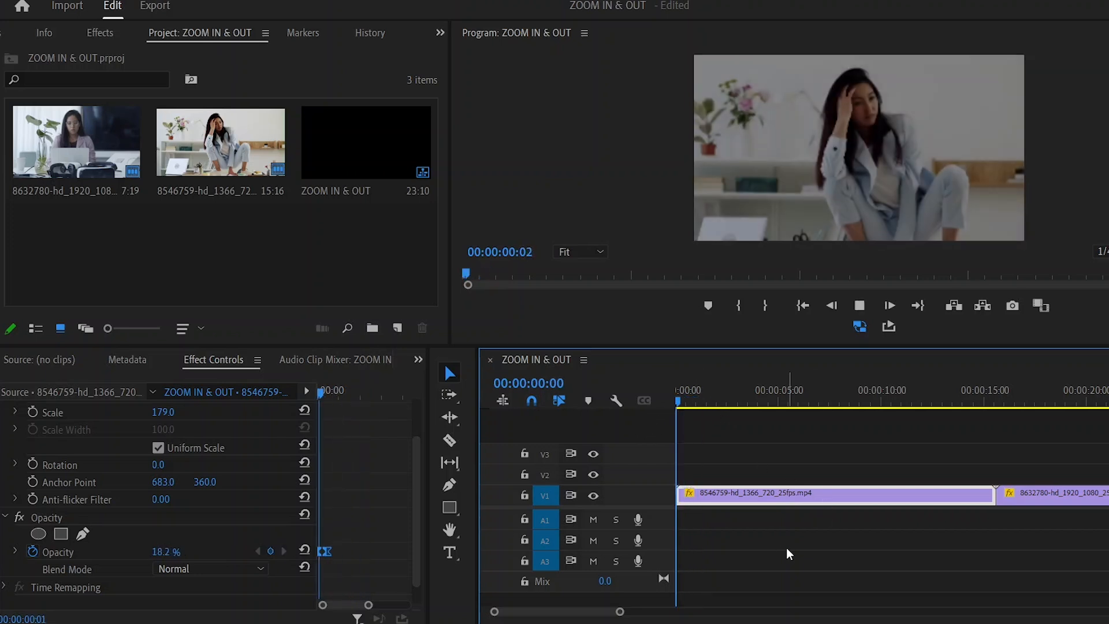
pyautogui.press('space')
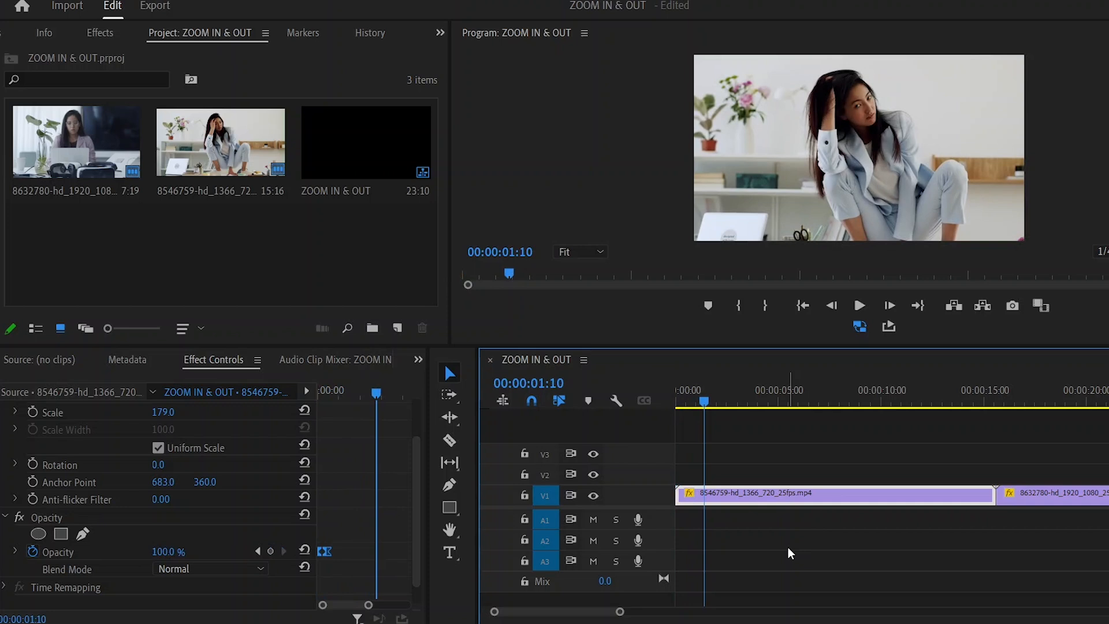
# Add an opacity keyframe on the first clip's last frame, at 00:00:15:15
pyautogui.moveTo(978, 402); pyautogui.dragTo(995, 403)
pyautogui.press('Left')
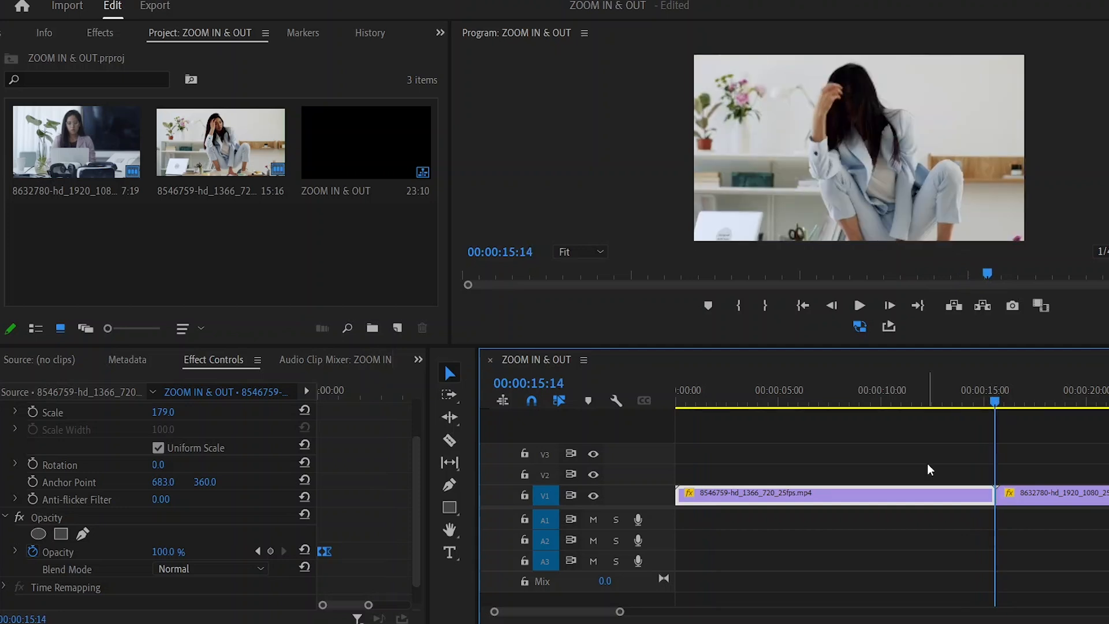
pyautogui.moveTo(417, 496); pyautogui.dragTo(417, 512)
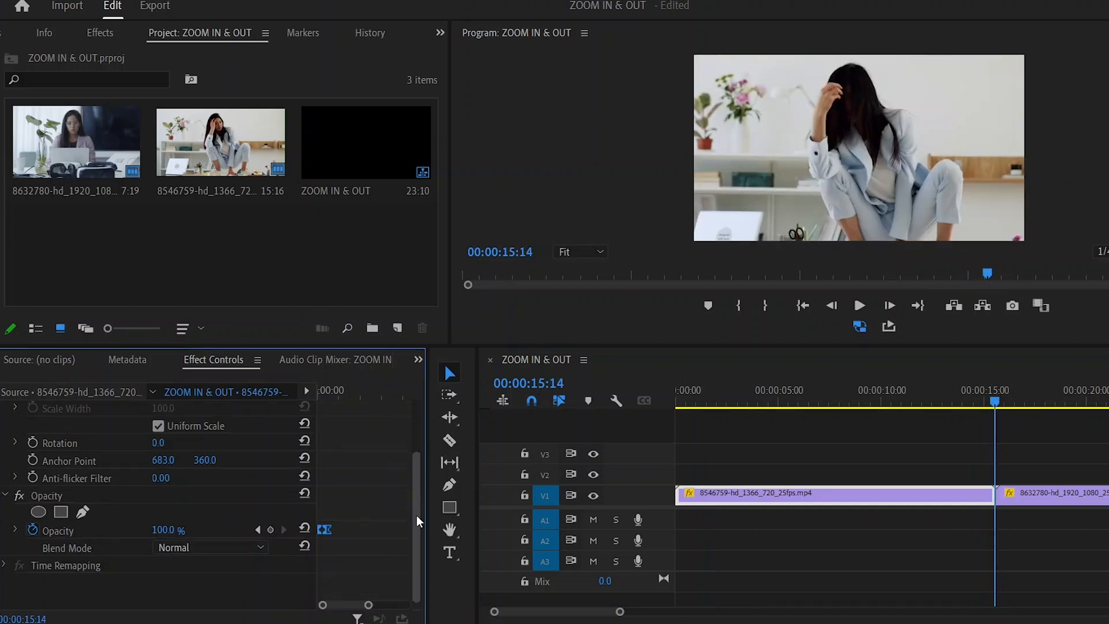
pyautogui.moveTo(368, 605); pyautogui.dragTo(453, 606)
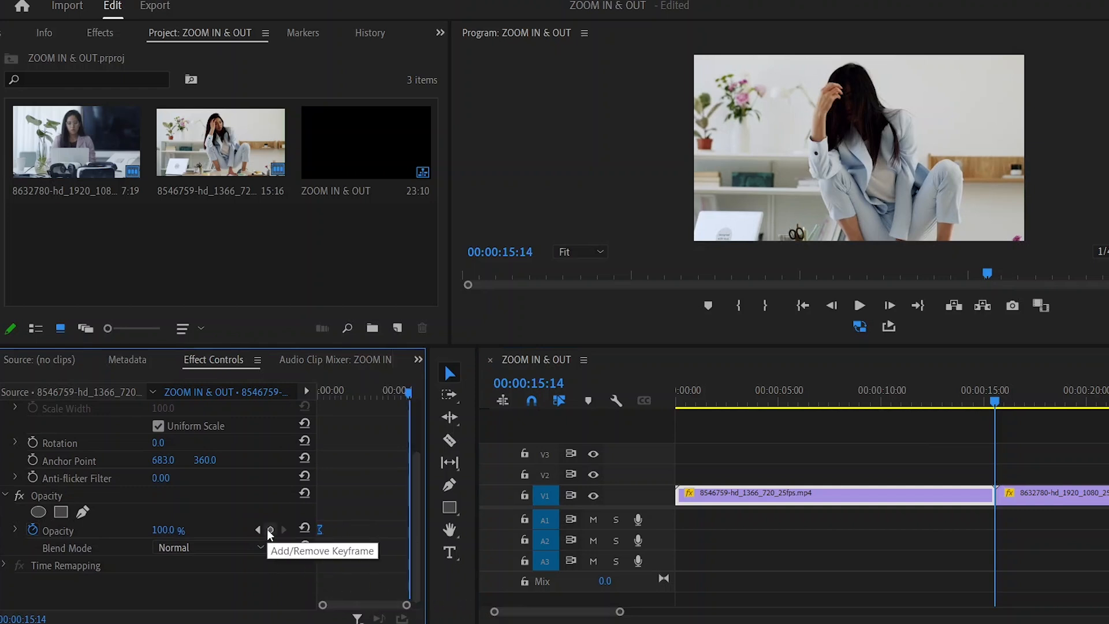
pyautogui.press('Right')
pyautogui.press('Right')
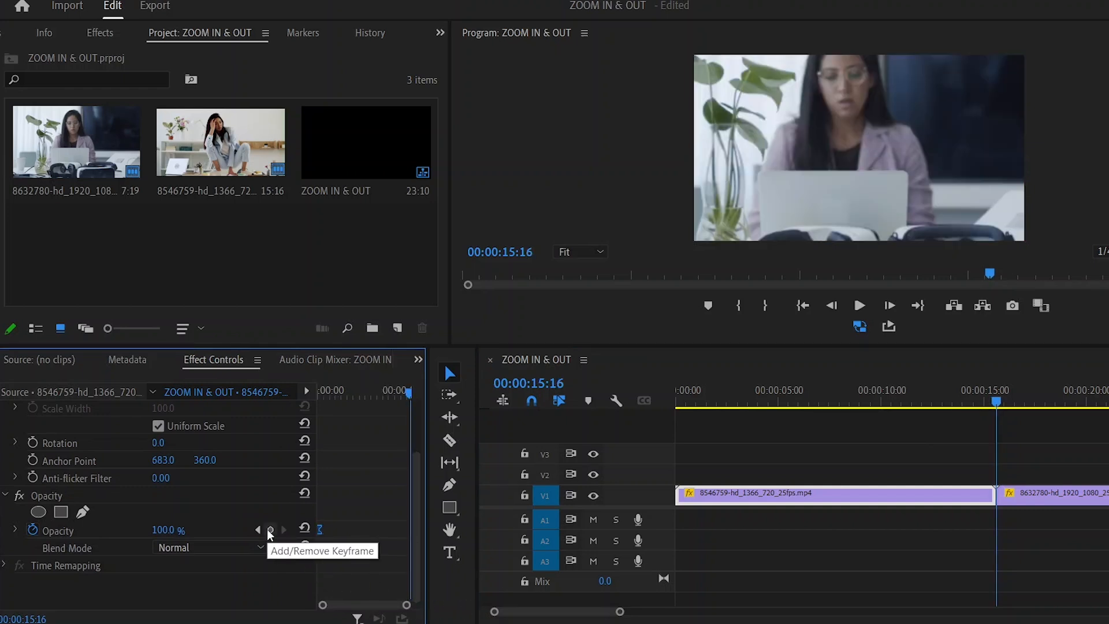
pyautogui.press('Left')
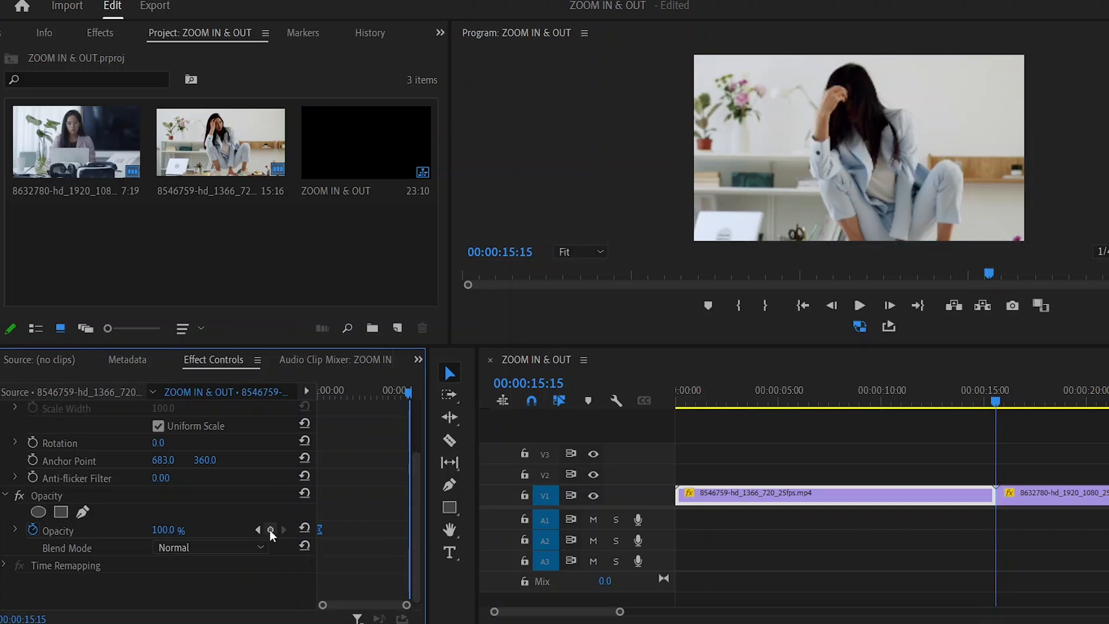
pyautogui.click(270, 530)
# Add another opacity keyframe to the first clip at 00:00:15:08 to mark the start of the fade-out
pyautogui.moveTo(995, 403); pyautogui.dragTo(990, 408)
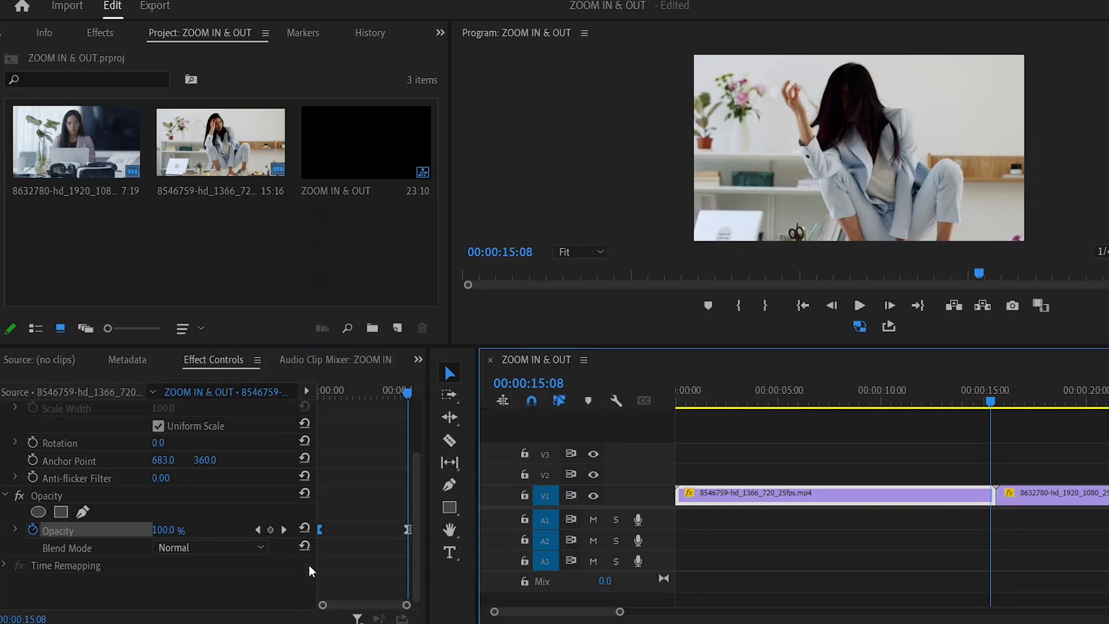
pyautogui.click(271, 529)
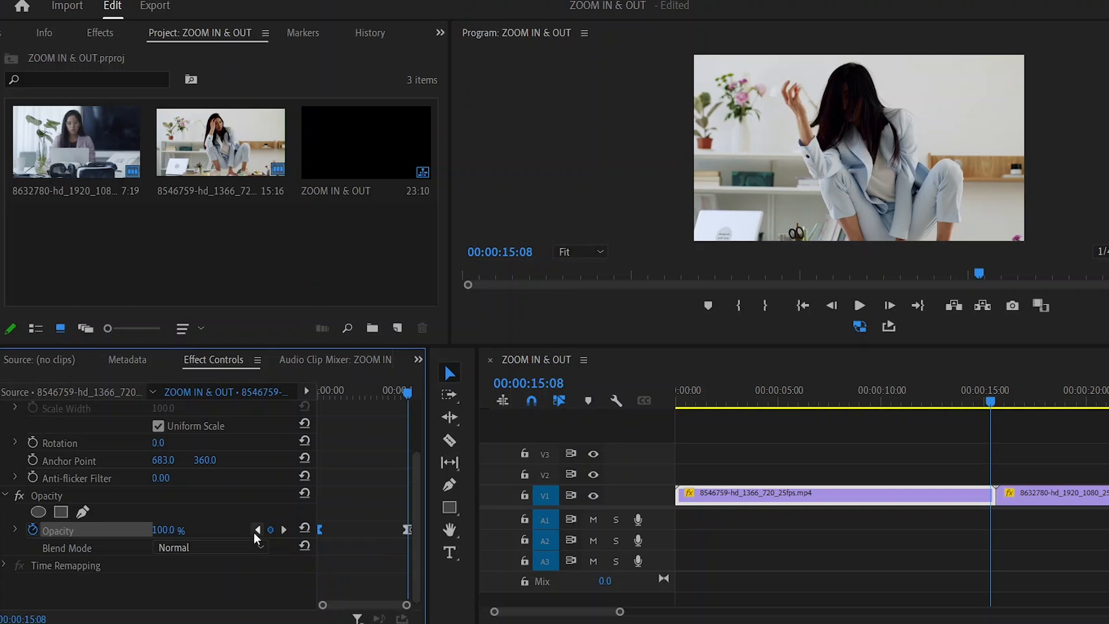
pyautogui.click(258, 532)
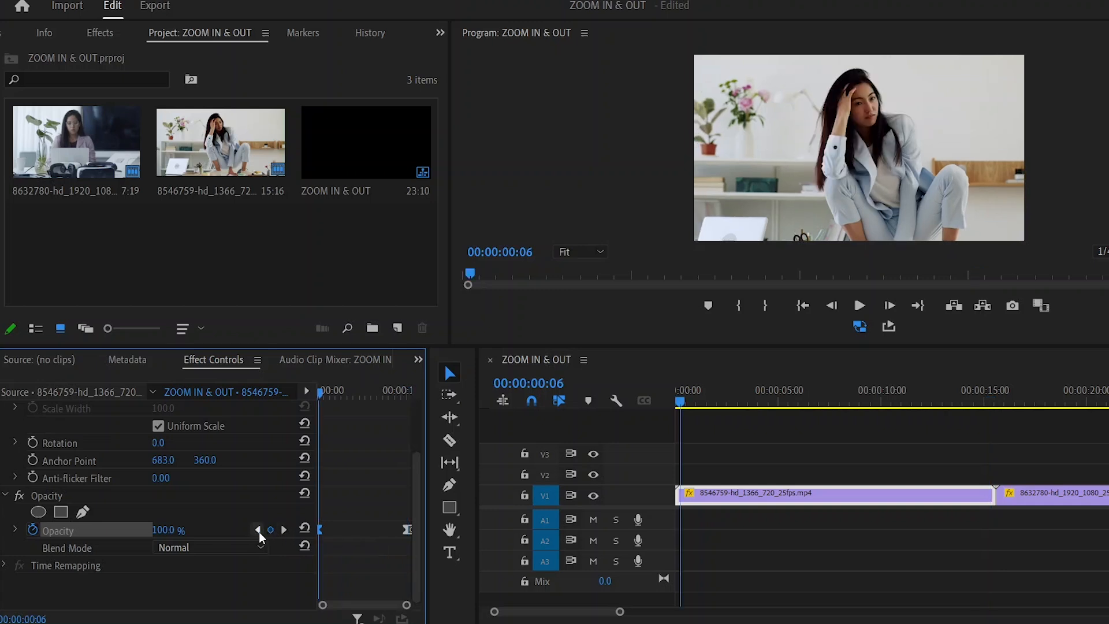
pyautogui.click(284, 529)
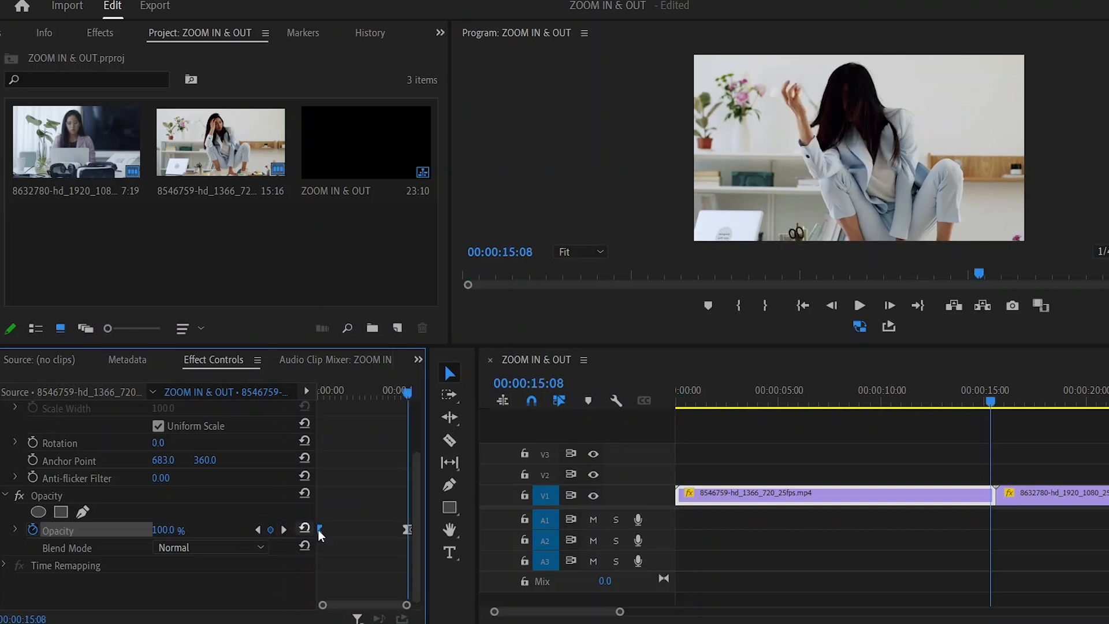
pyautogui.moveTo(405, 608)
pyautogui.mouseDown()
pyautogui.moveTo(371, 610)
pyautogui.moveTo(386, 610)
pyautogui.mouseUp()
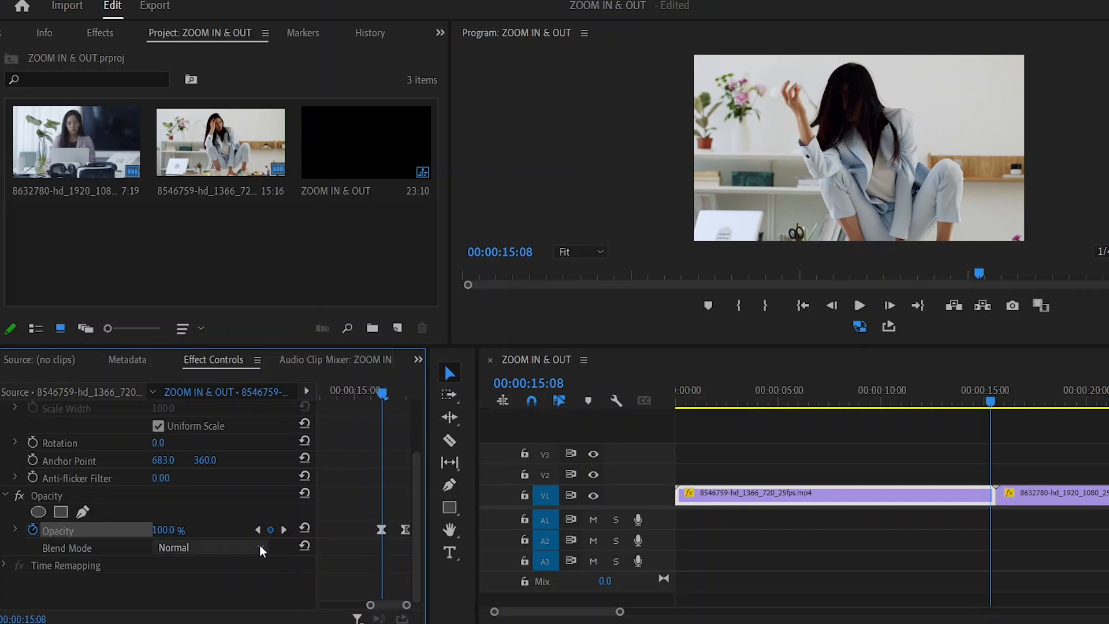
# Set the opacity of the first clip's last keyframe to 0% and play back the fade-out
pyautogui.click(285, 531)
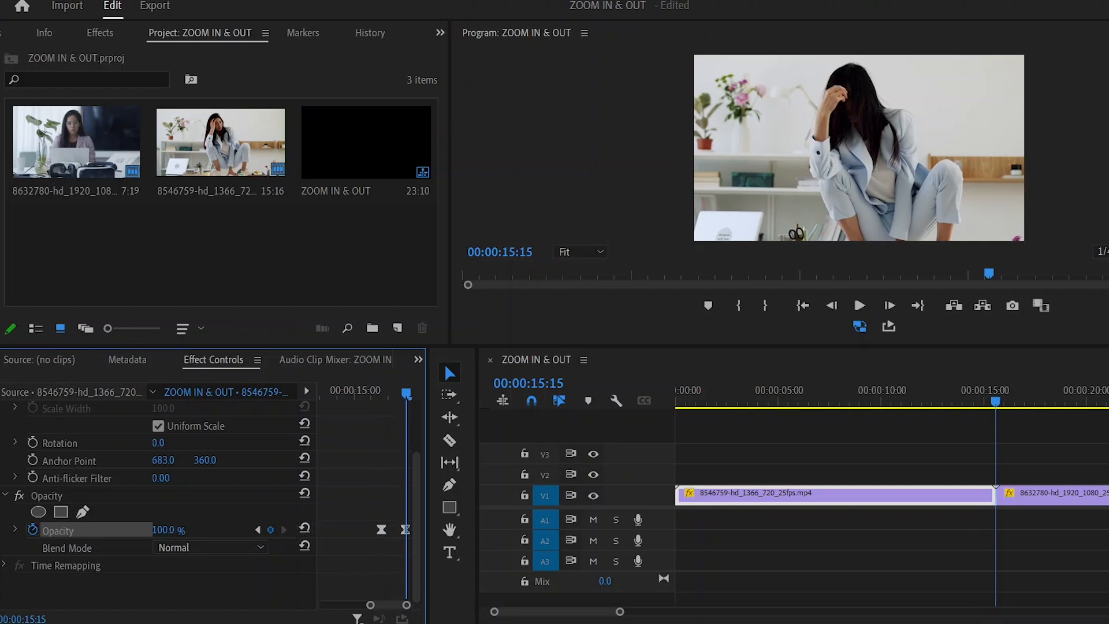
pyautogui.moveTo(162, 529); pyautogui.dragTo(104, 529)
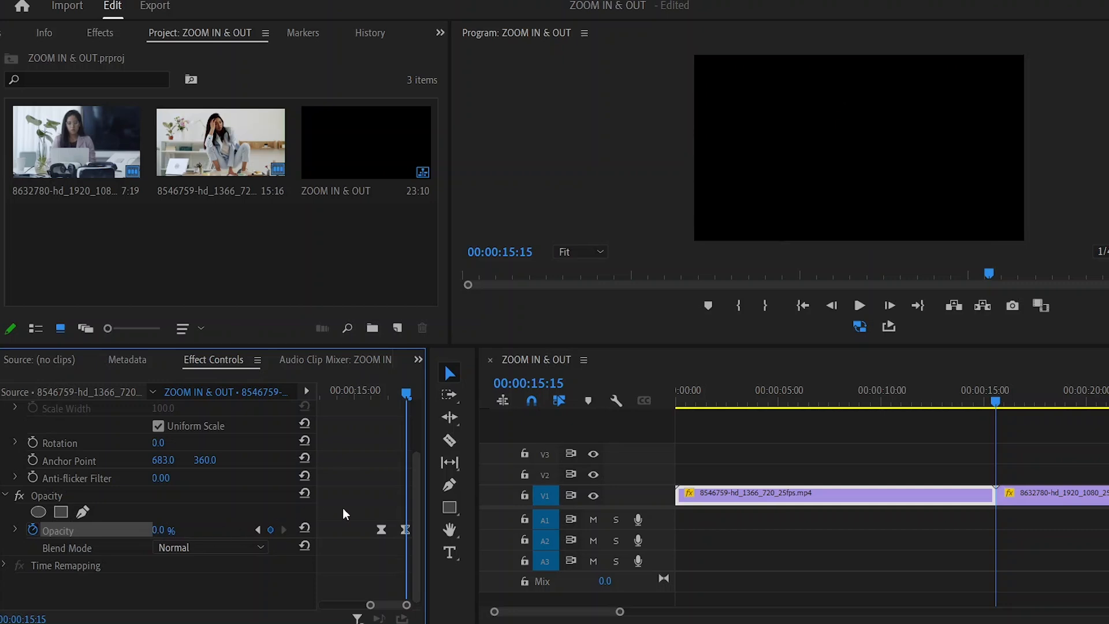
pyautogui.click(959, 402)
pyautogui.press('space')
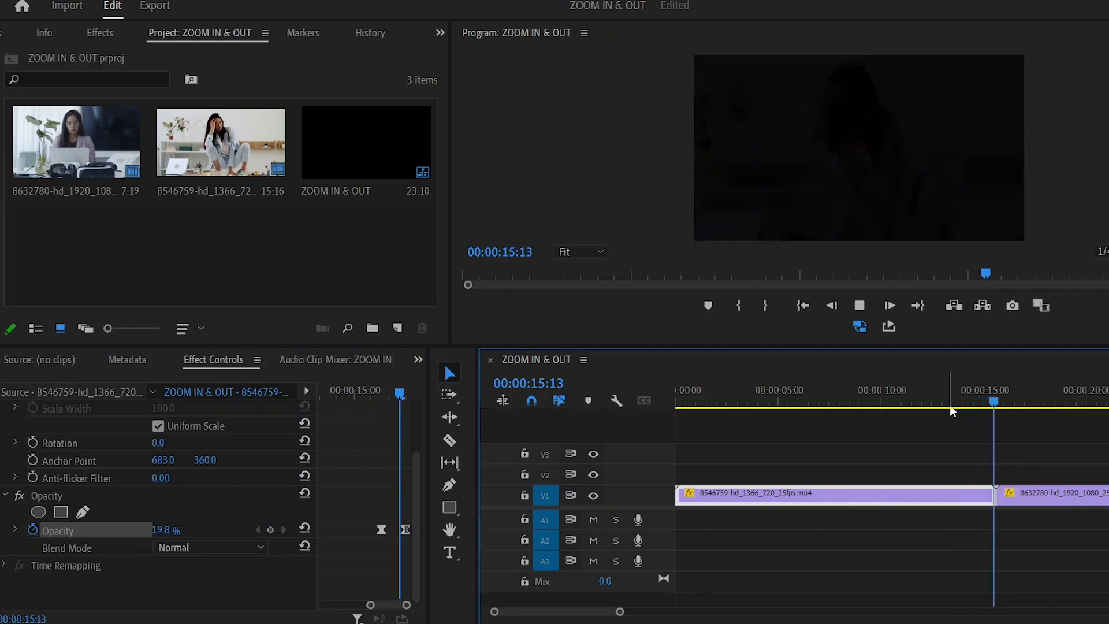
pyautogui.click(950, 402)
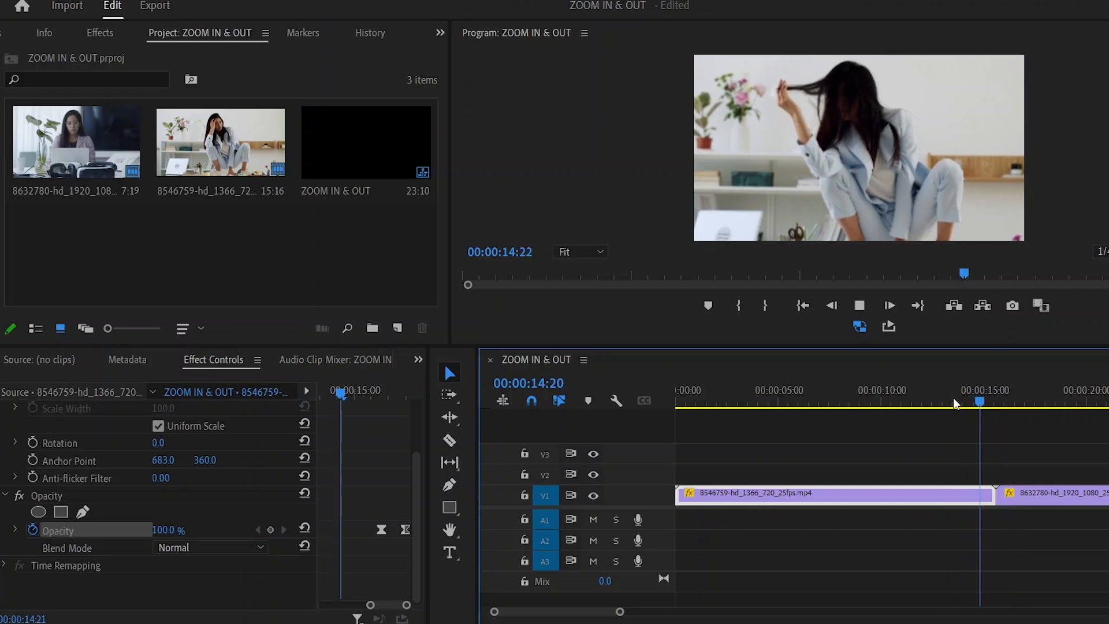
pyautogui.press('space')
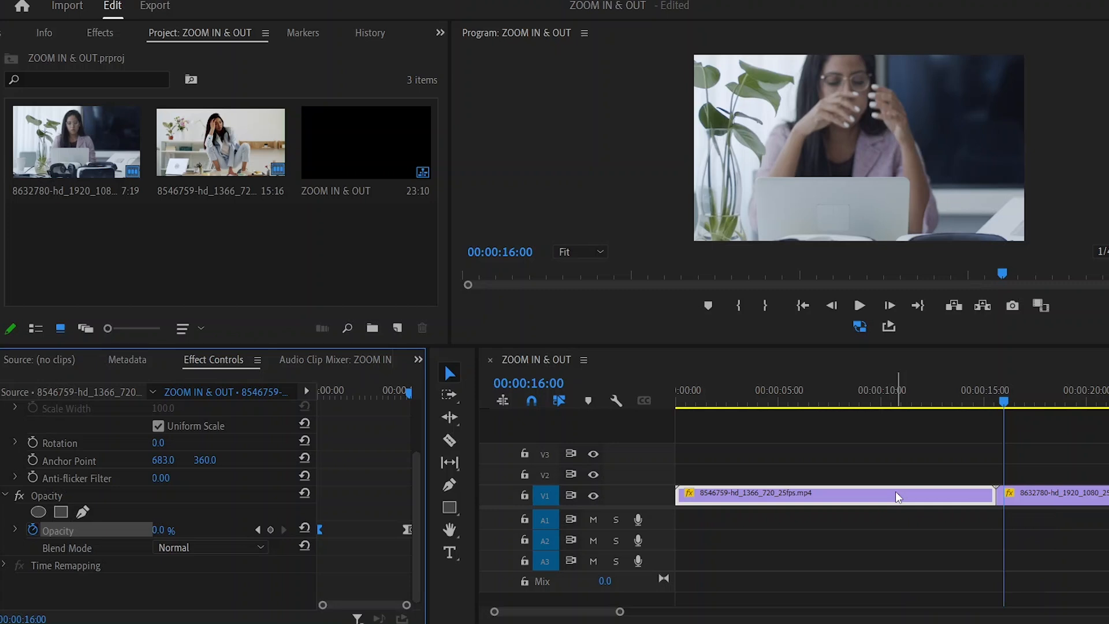
pyautogui.moveTo(677, 400); pyautogui.dragTo(830, 406)
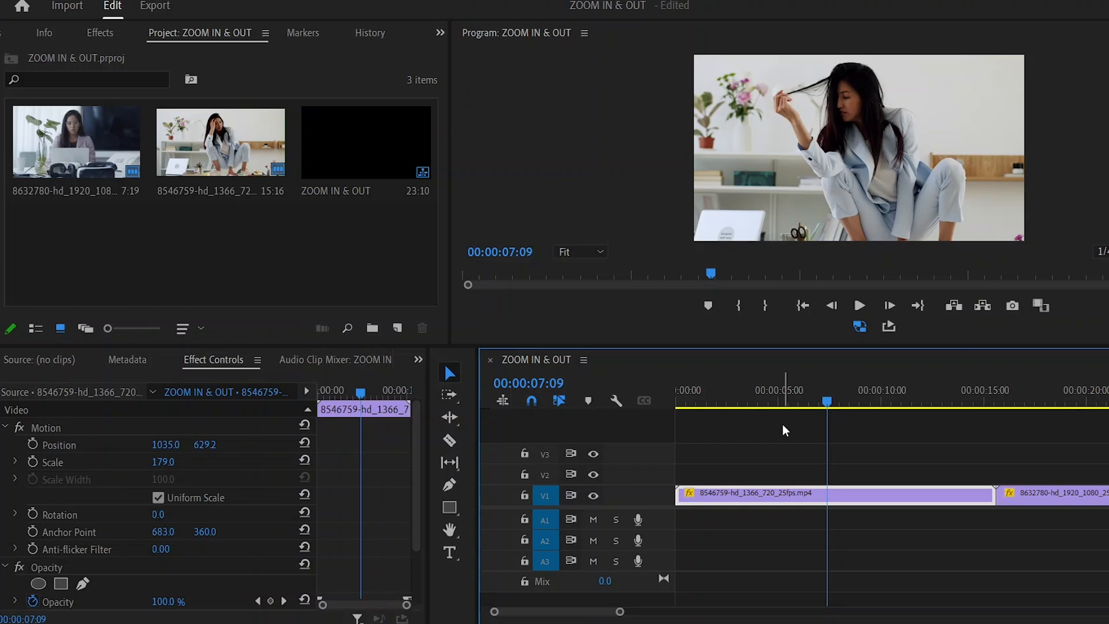
pyautogui.scroll(-3, 363, 480)
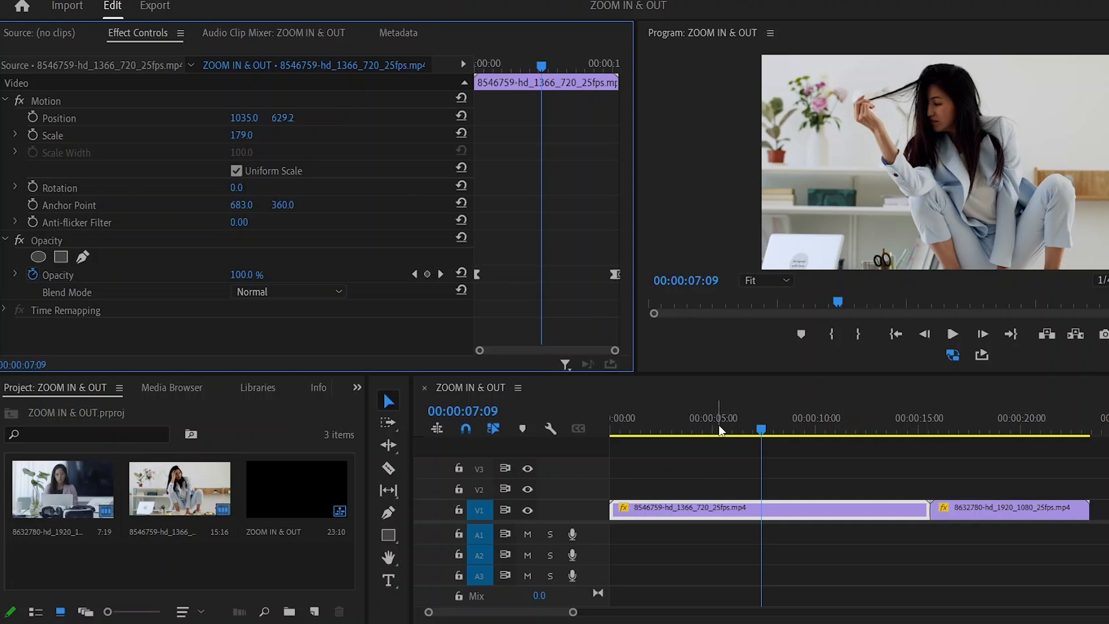
pyautogui.moveTo(754, 430); pyautogui.dragTo(705, 454)
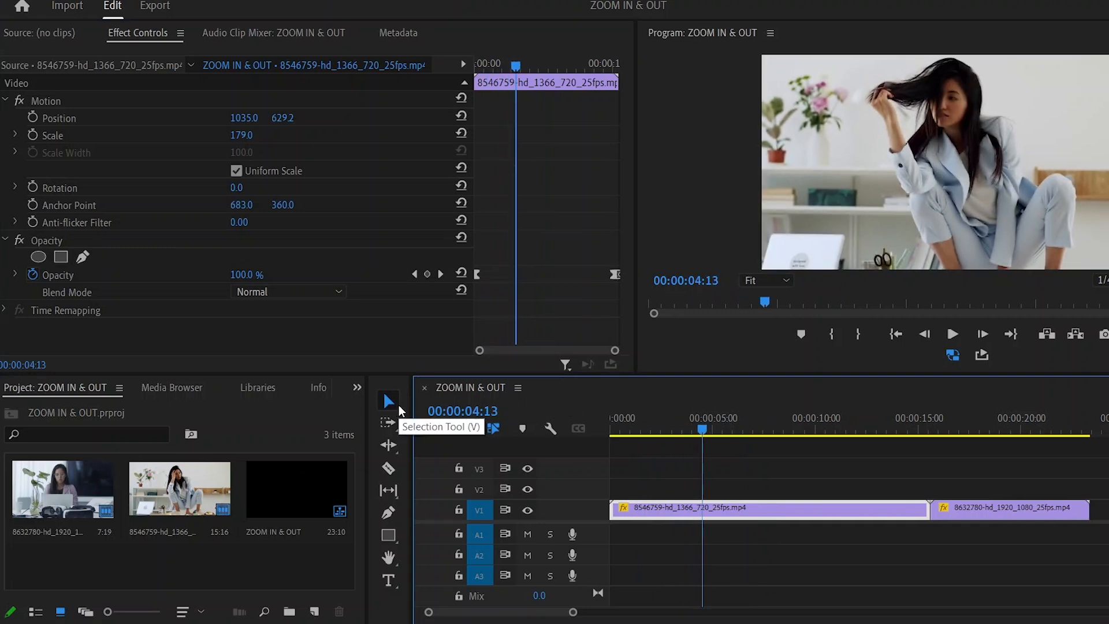
# Search the effects for "gaus" and apply Gaussian Blur to the first clip
pyautogui.click(357, 388)
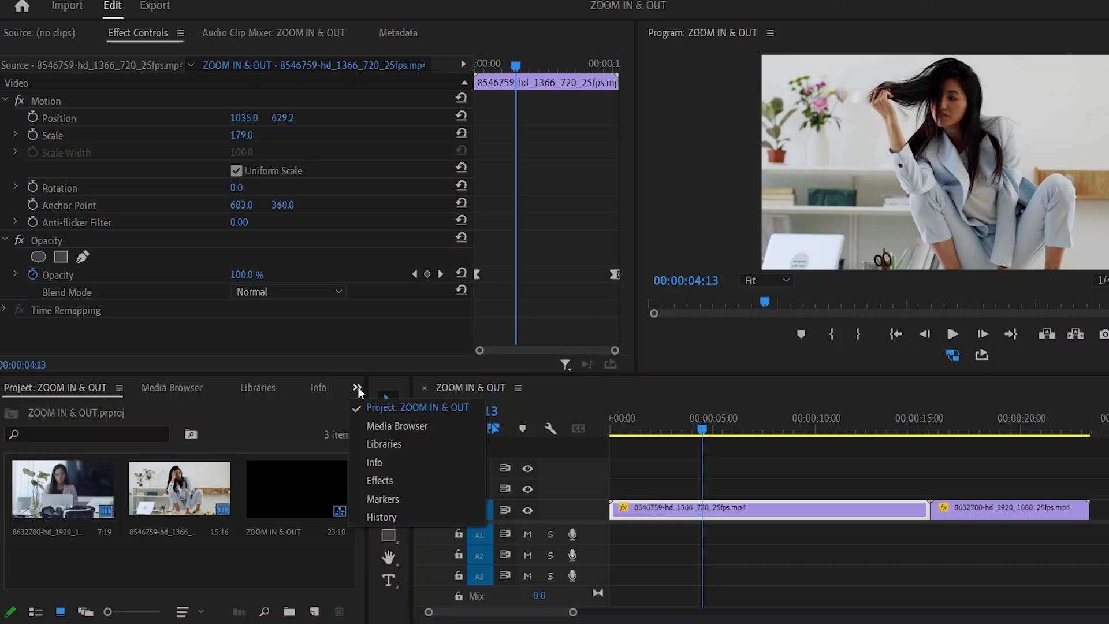
pyautogui.click(380, 482)
pyautogui.click(121, 408)
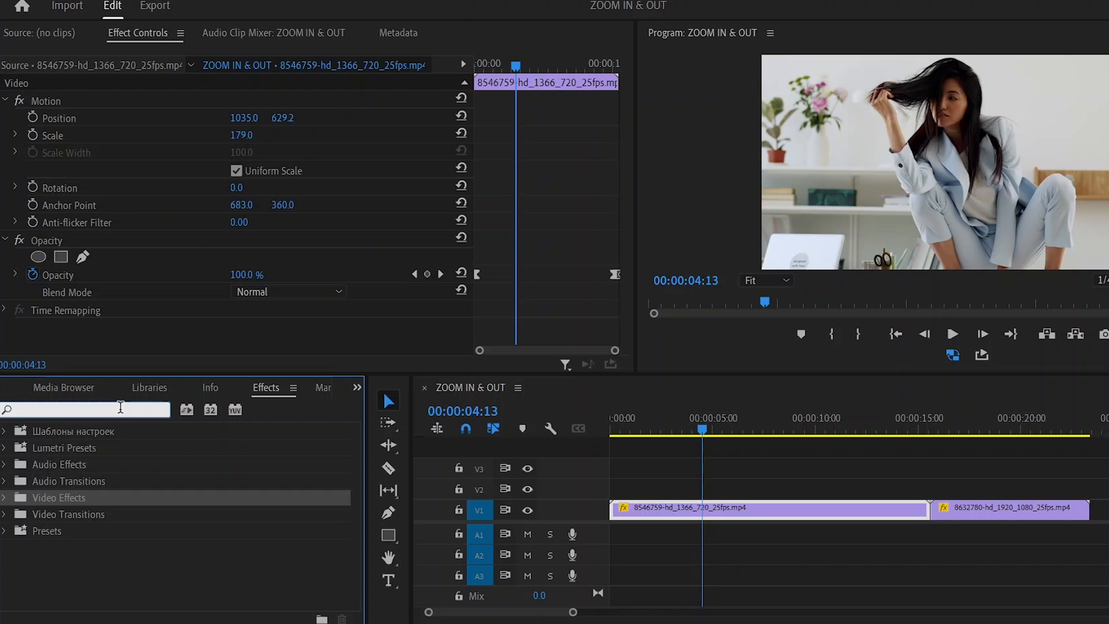
pyautogui.write('gaus')
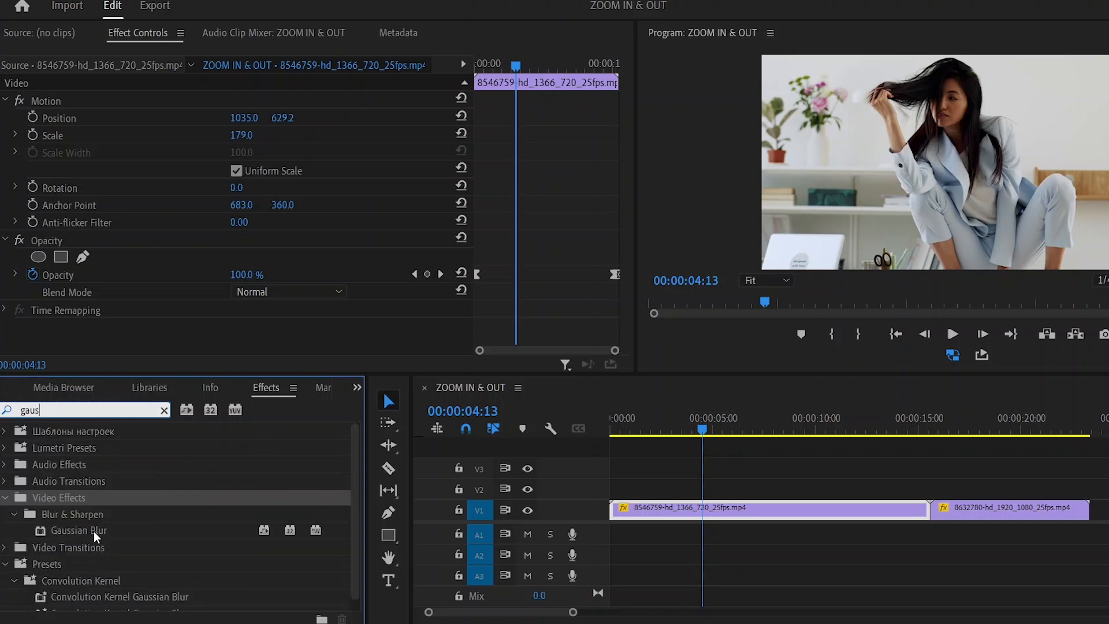
pyautogui.moveTo(96, 536); pyautogui.dragTo(664, 513)
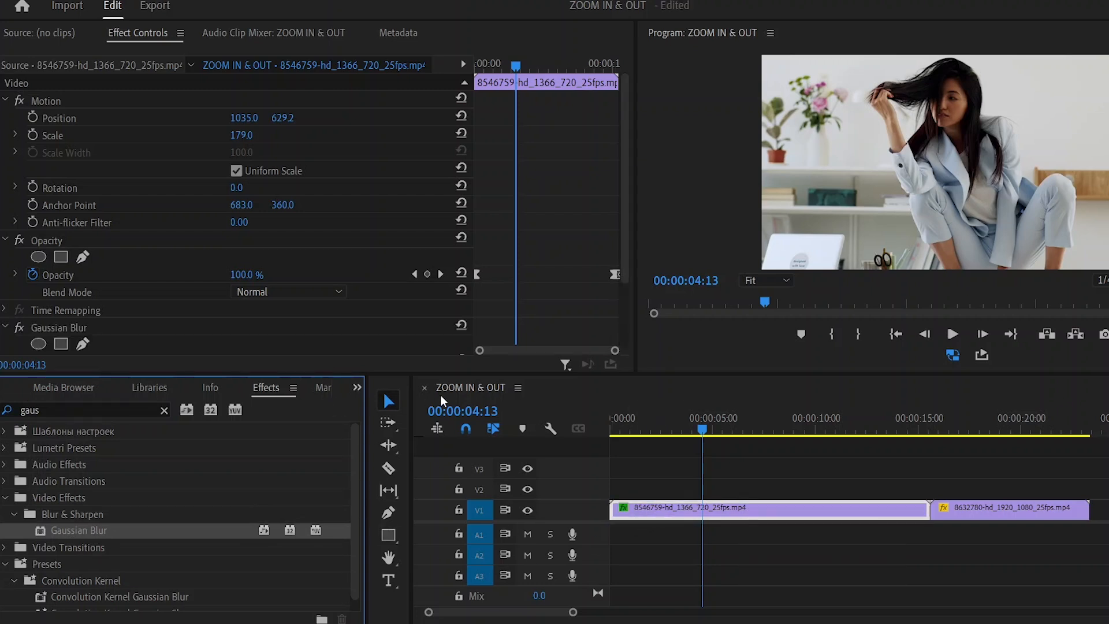
pyautogui.scroll(-3, 540, 240)
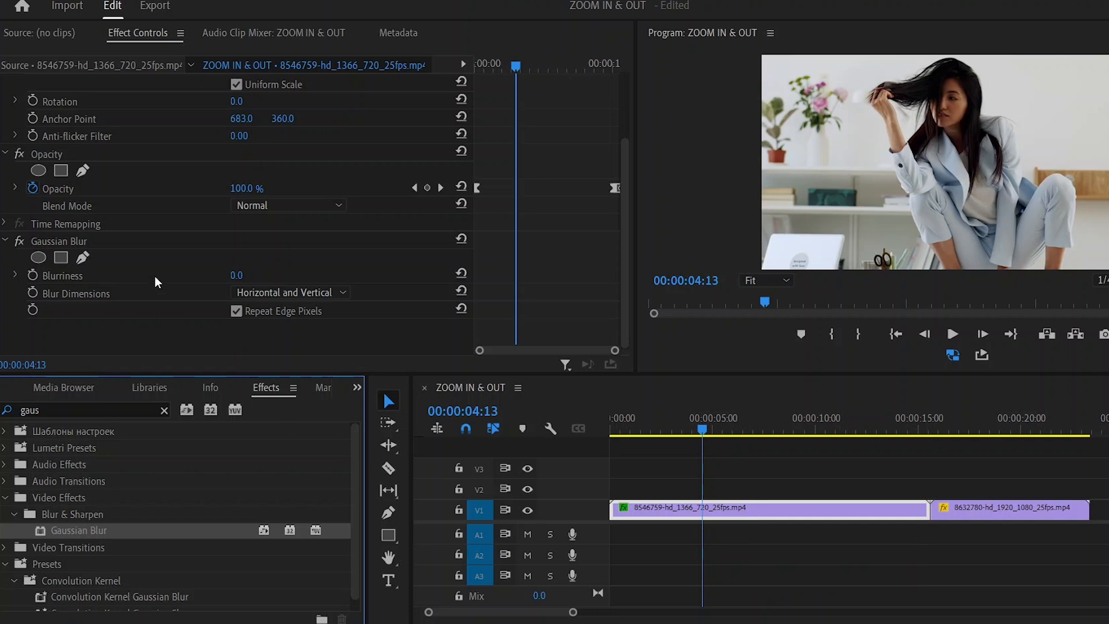
# Delete the Gaussian Blur effect from the first clip and undo the deletion
pyautogui.click(127, 243)
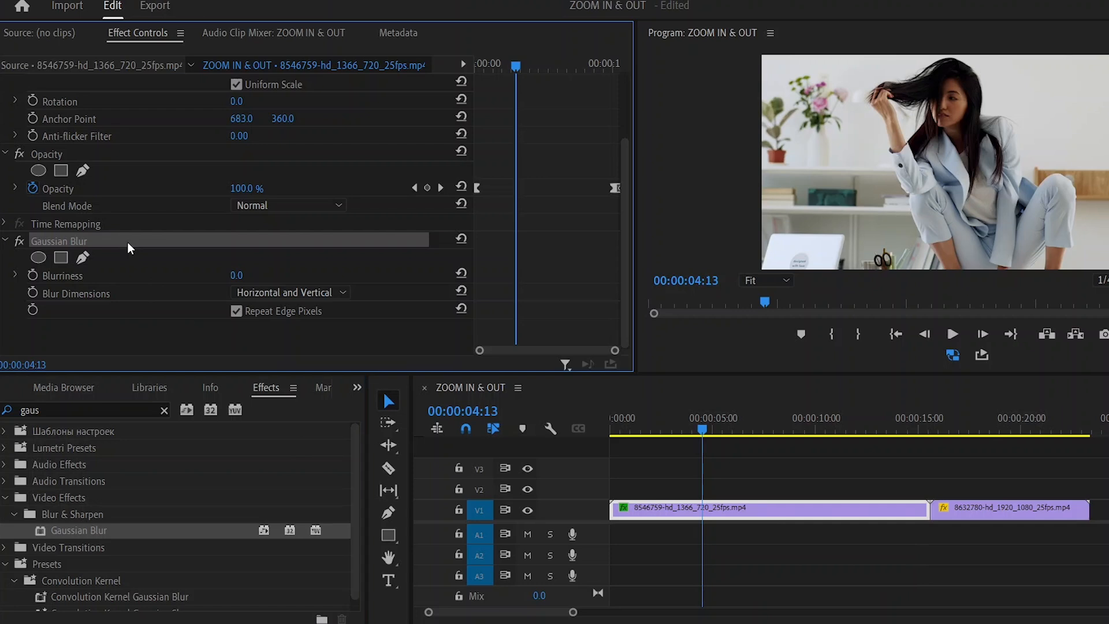
pyautogui.press('Delete')
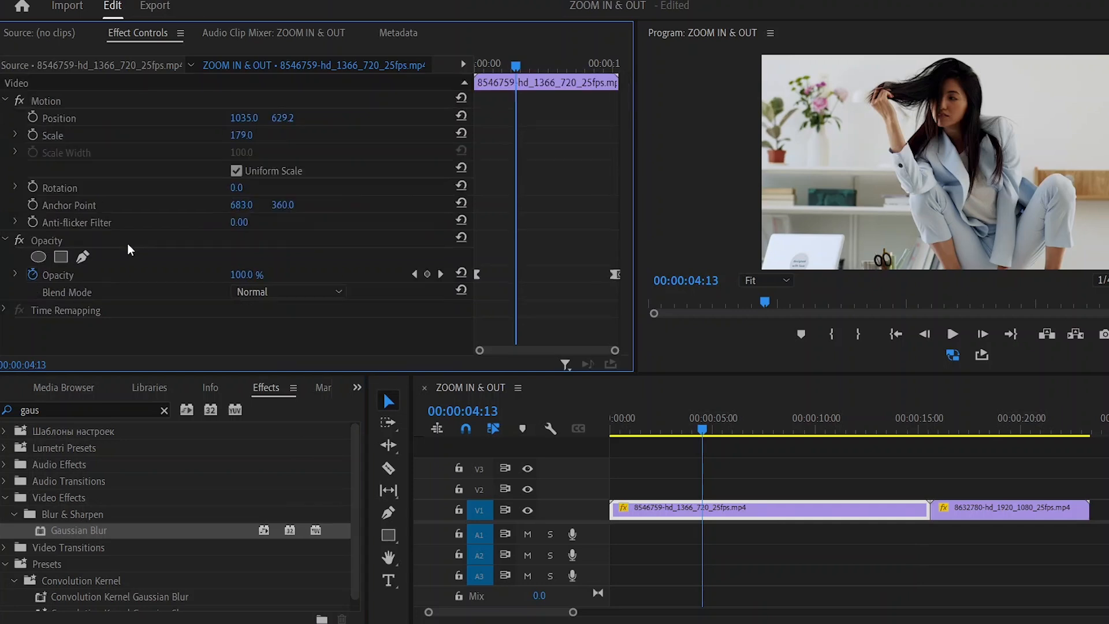
pyautogui.hotkey('ctrl', 'z')
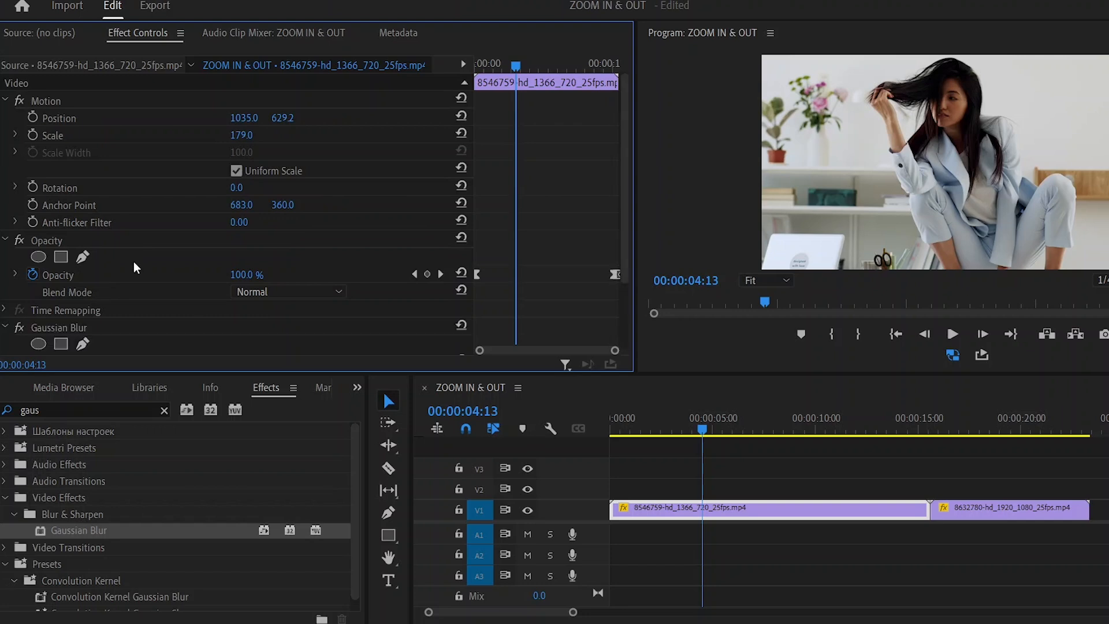
# Try out the first clip's Gaussian Blur strength and set its Blurriness to 68.0 with the playhead at 00:00:03:05
pyautogui.scroll(-2, 553, 243)
pyautogui.scroll(-1, 553, 244)
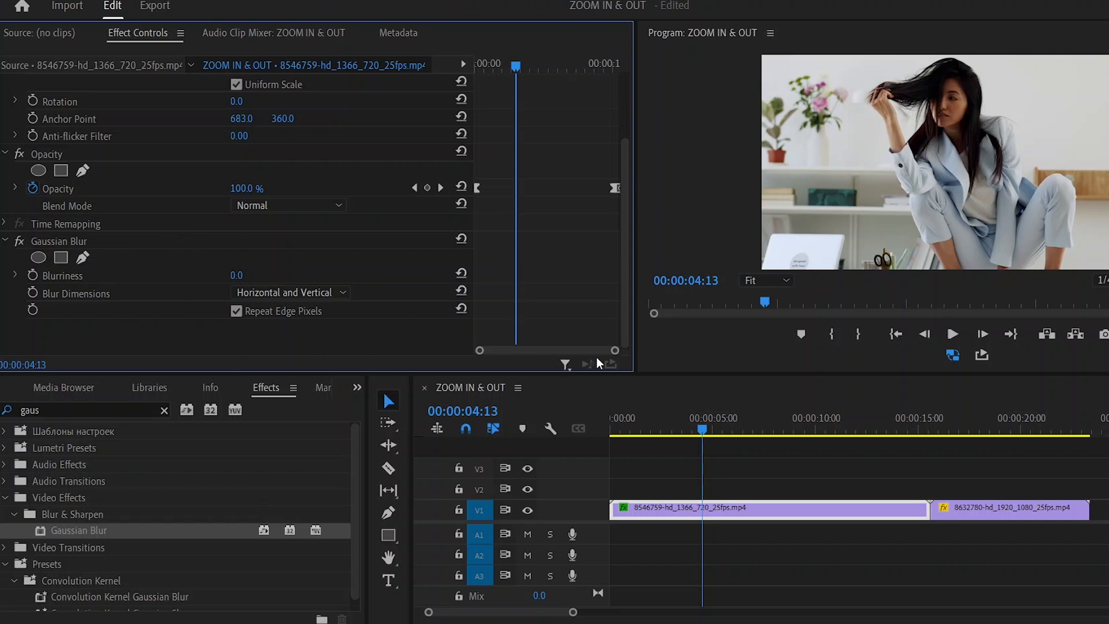
pyautogui.moveTo(236, 275); pyautogui.dragTo(282, 275)
pyautogui.moveTo(246, 276); pyautogui.dragTo(238, 276)
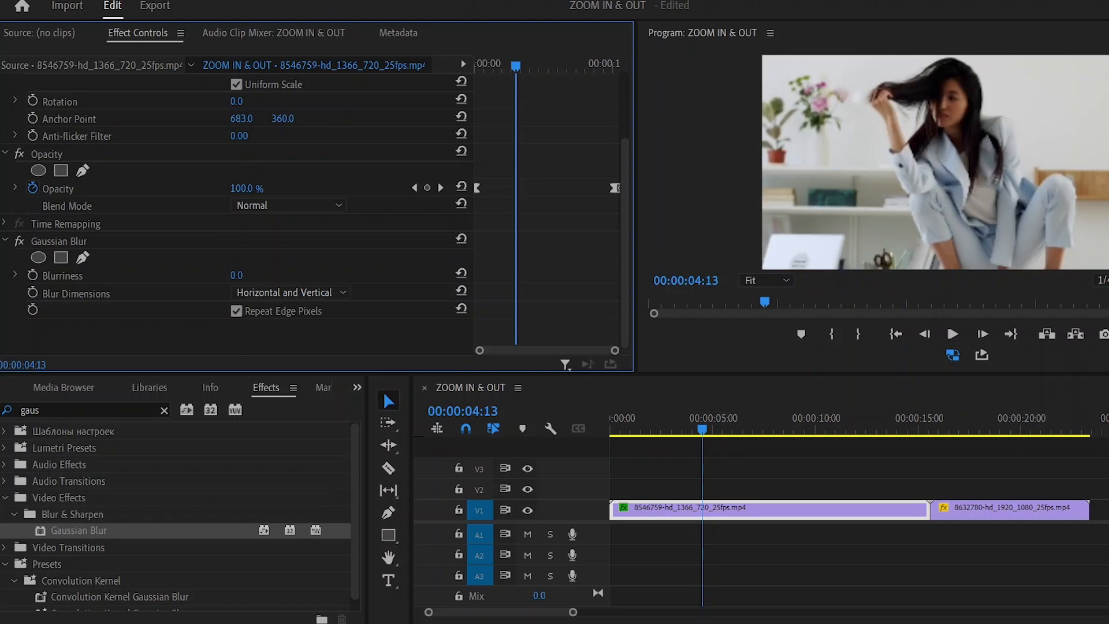
pyautogui.moveTo(645, 430); pyautogui.dragTo(679, 452)
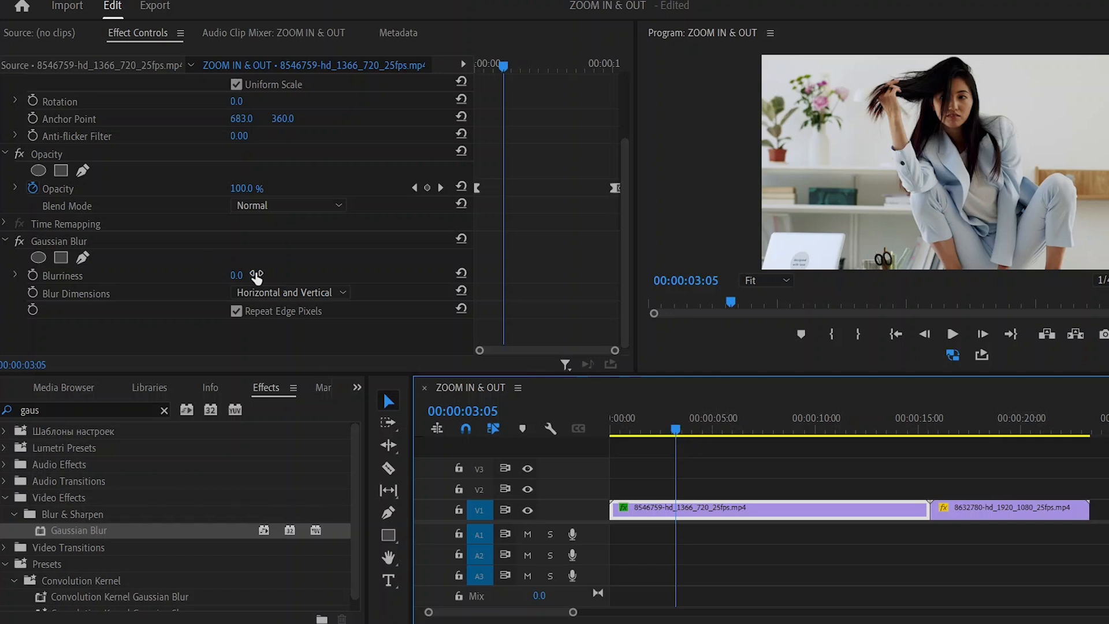
pyautogui.moveTo(238, 275); pyautogui.dragTo(254, 276)
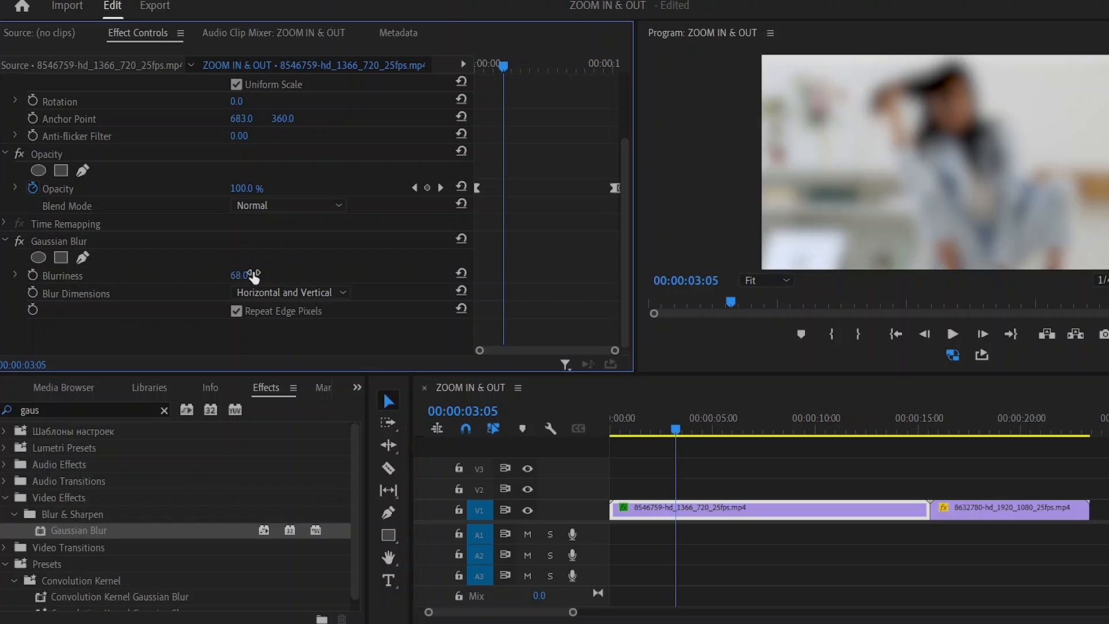
# Copy the Gaussian Blur effect from the first clip and paste it onto the second clip, checking it at 00:00:17:00
pyautogui.click(122, 240)
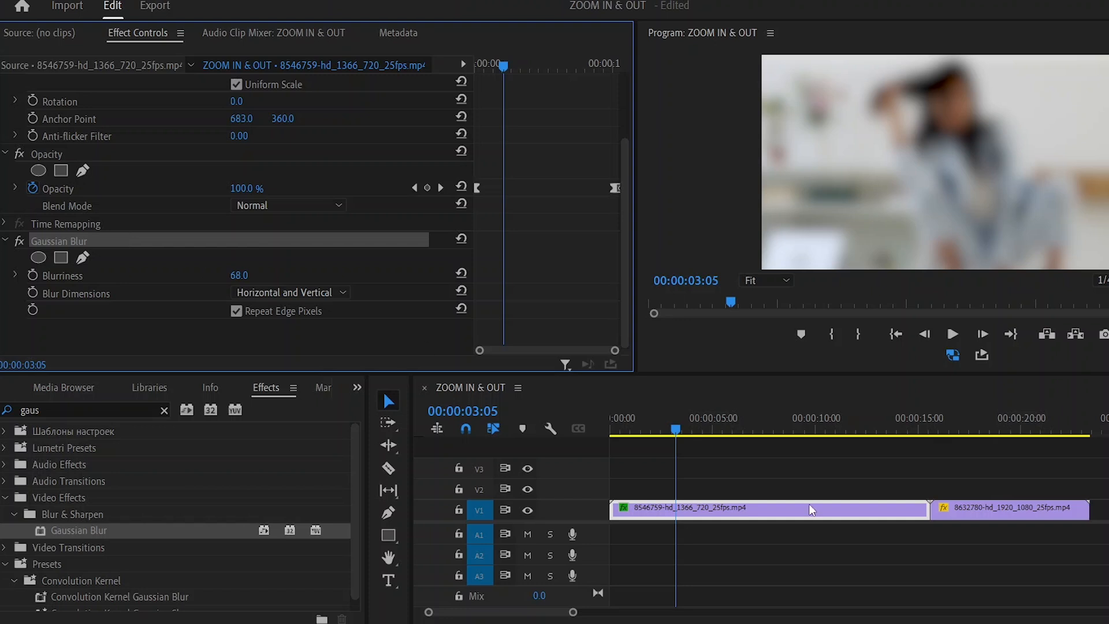
pyautogui.click(960, 430)
pyautogui.click(1008, 515)
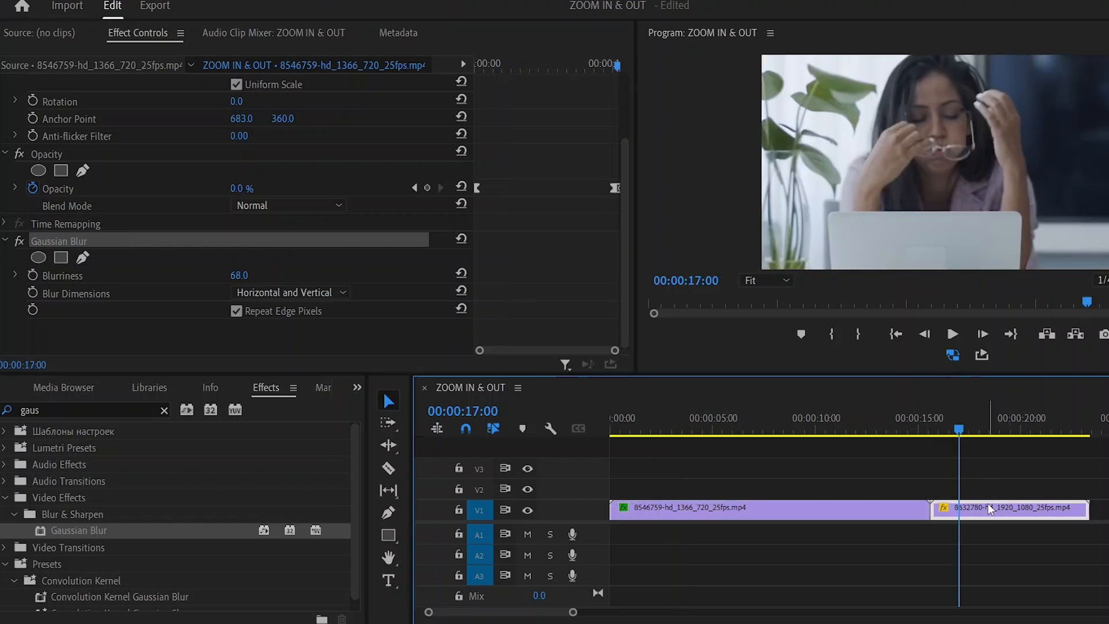
pyautogui.hotkey('ctrl', 'v')
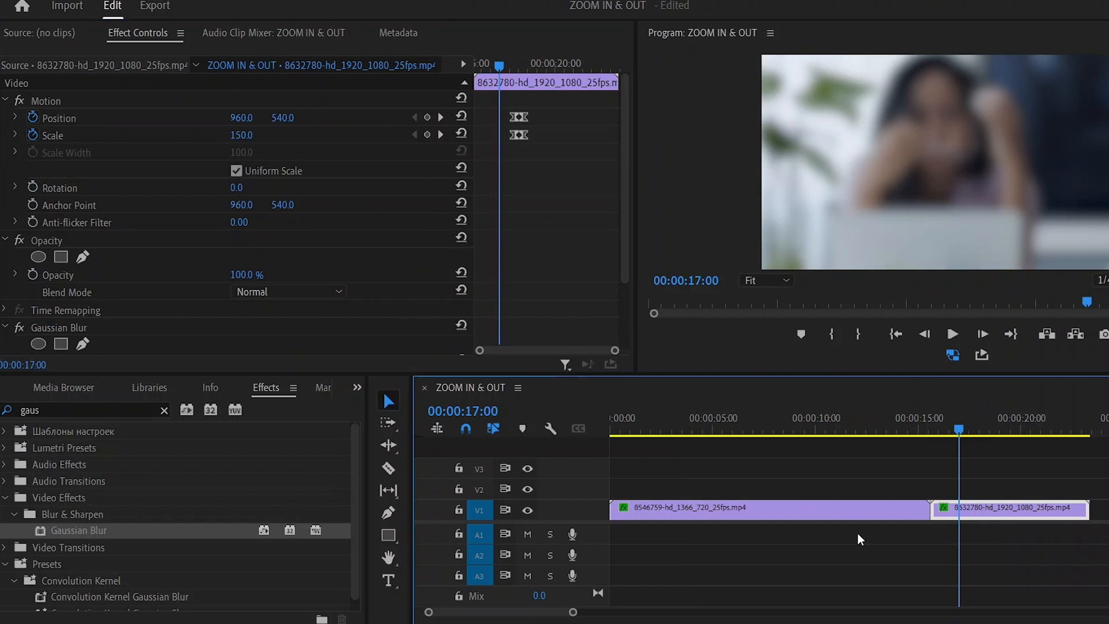
pyautogui.click(800, 513)
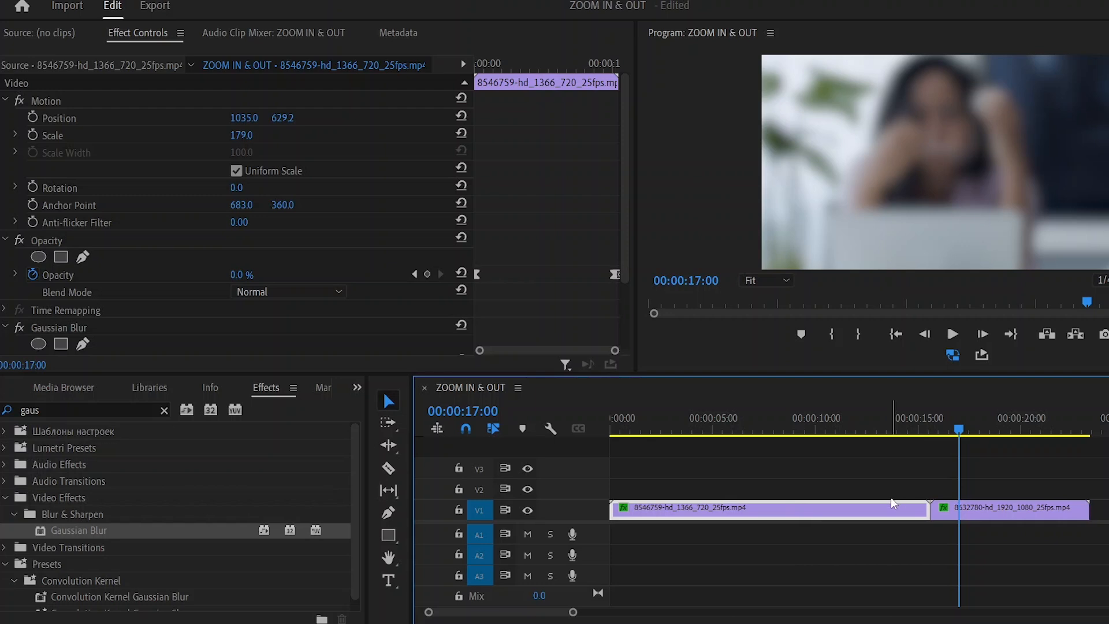
pyautogui.click(991, 514)
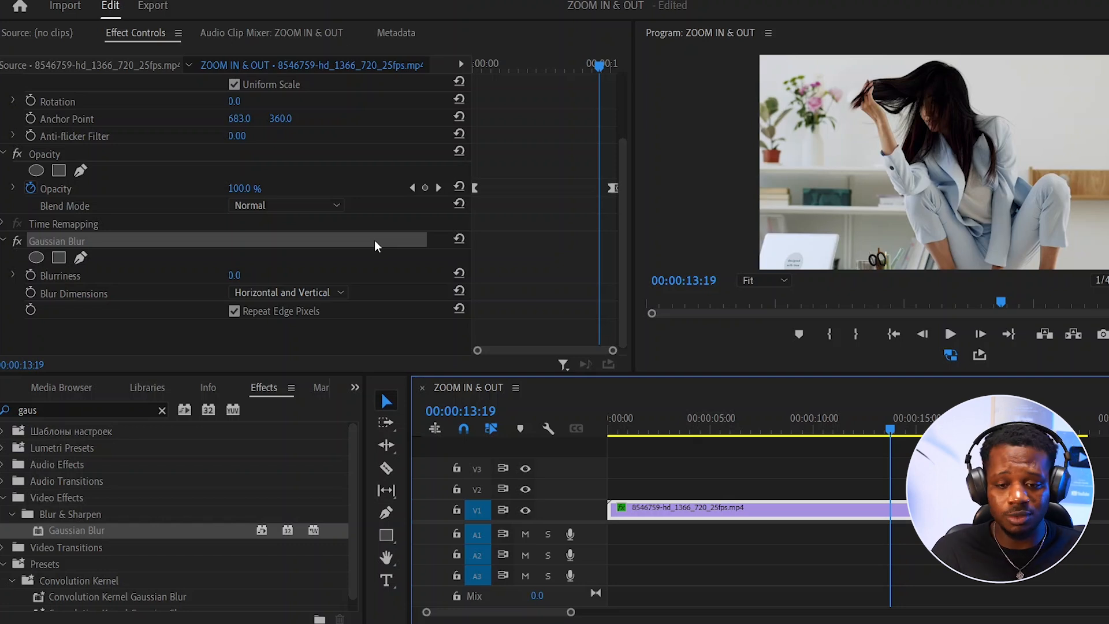
# Copy the first clip's Gaussian Blur effect and view the second clip with the playhead at 00:00:17:09
pyautogui.rightClick(332, 242)
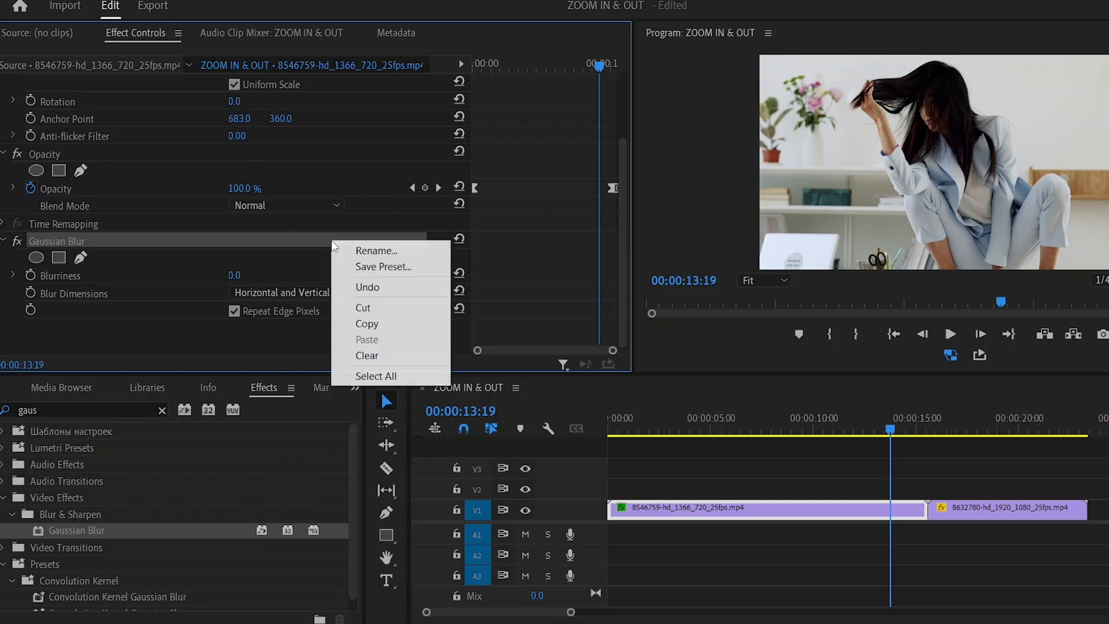
pyautogui.click(395, 327)
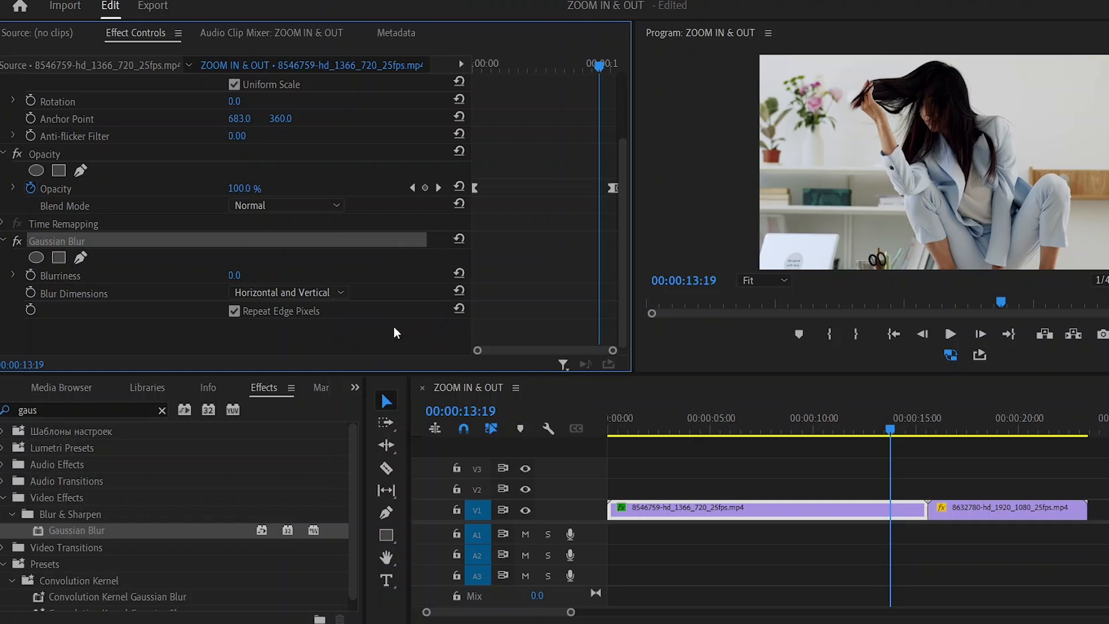
pyautogui.click(977, 514)
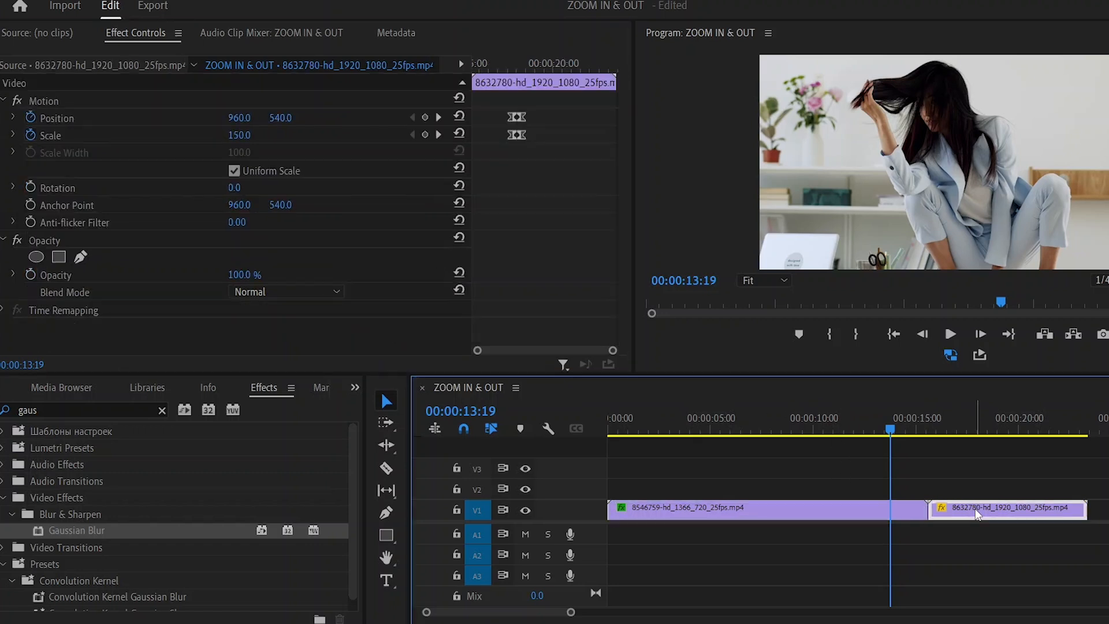
pyautogui.click(966, 423)
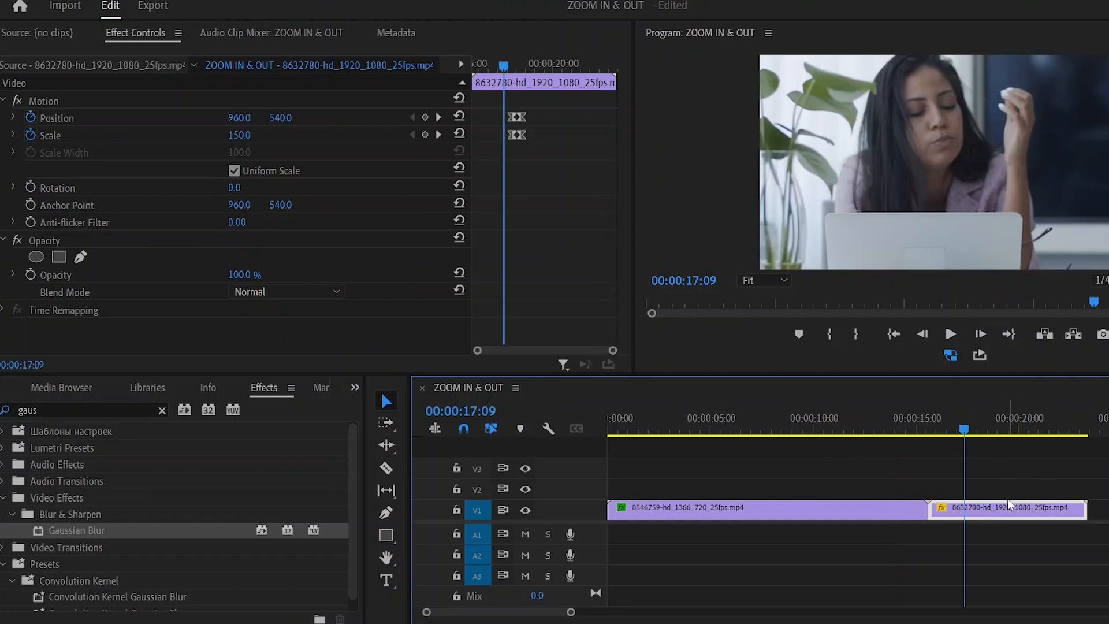
# Place the playhead at 00:00:07:07 and copy the Gaussian Blur effect from the first clip
pyautogui.click(743, 509)
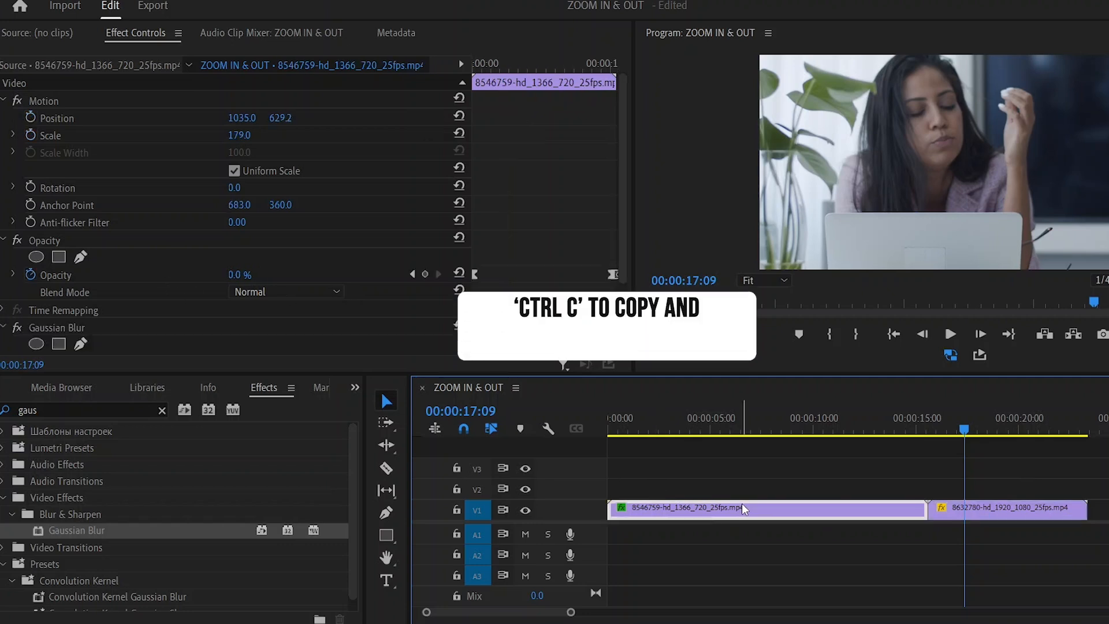
pyautogui.click(747, 449)
pyautogui.click(758, 426)
pyautogui.click(772, 516)
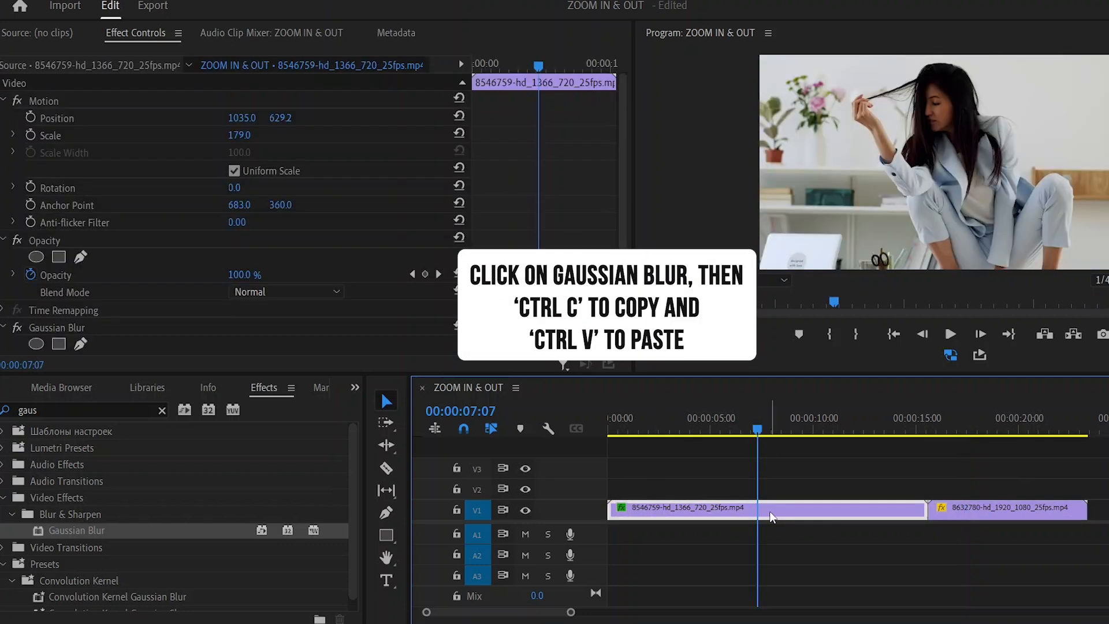
pyautogui.rightClick(129, 244)
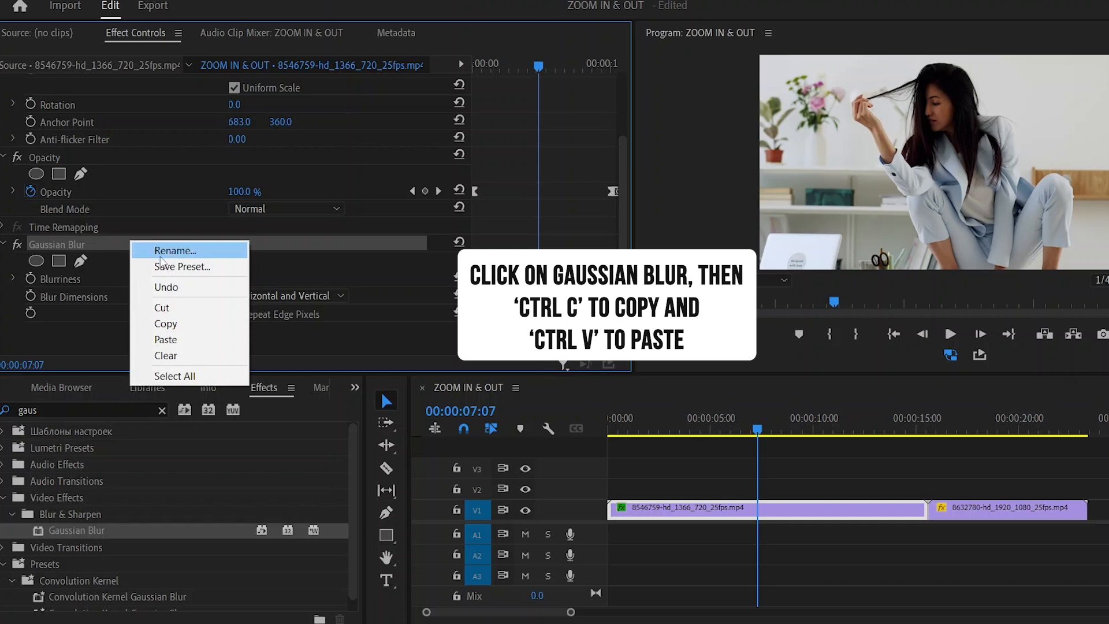
pyautogui.click(198, 325)
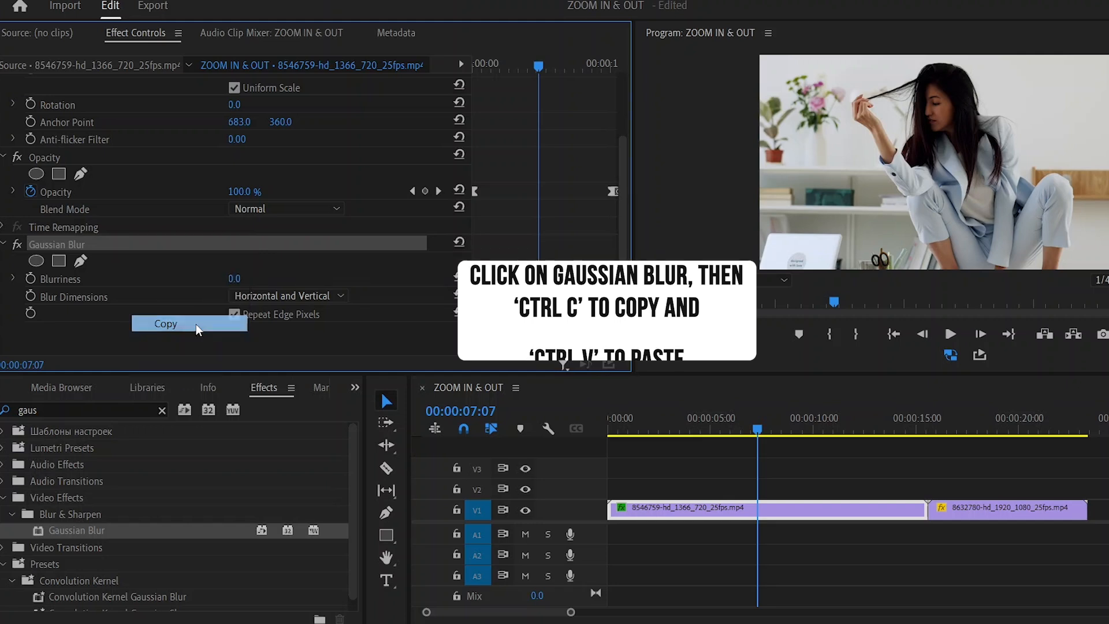
# Paste the copied Gaussian Blur effect onto the second clip and select it among the clip's effects
pyautogui.click(986, 512)
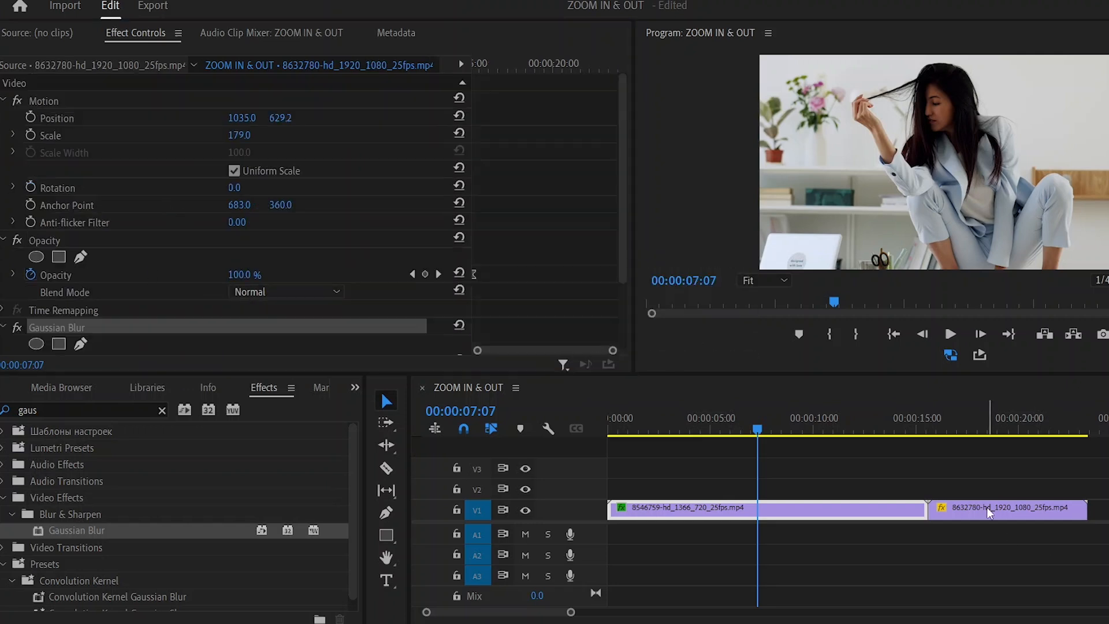
pyautogui.rightClick(271, 338)
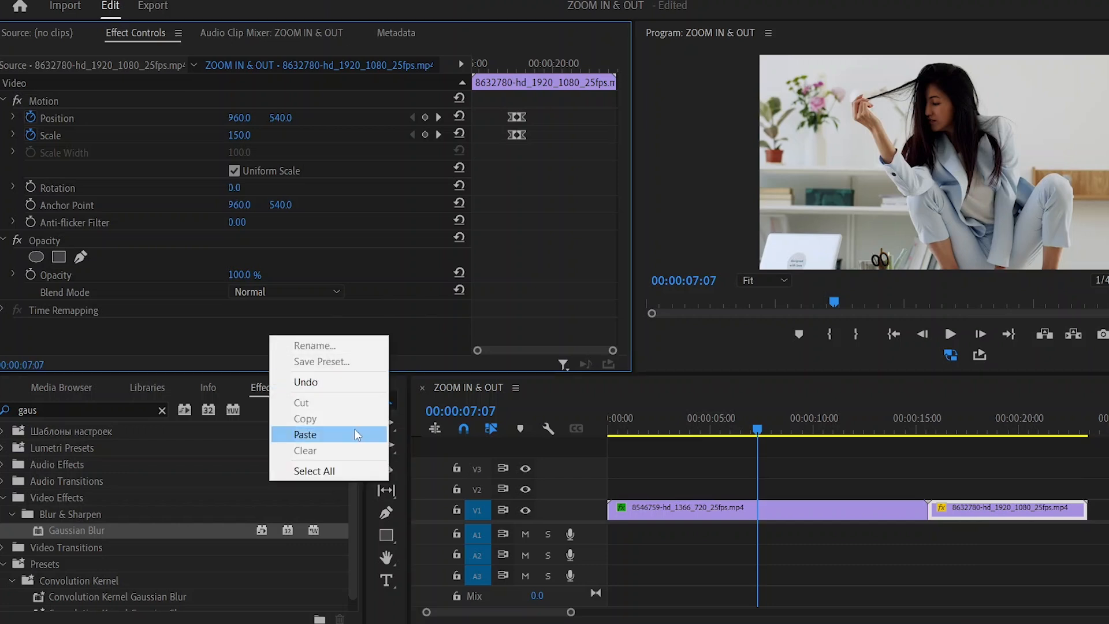
pyautogui.click(342, 437)
pyautogui.scroll(-3, 72, 243)
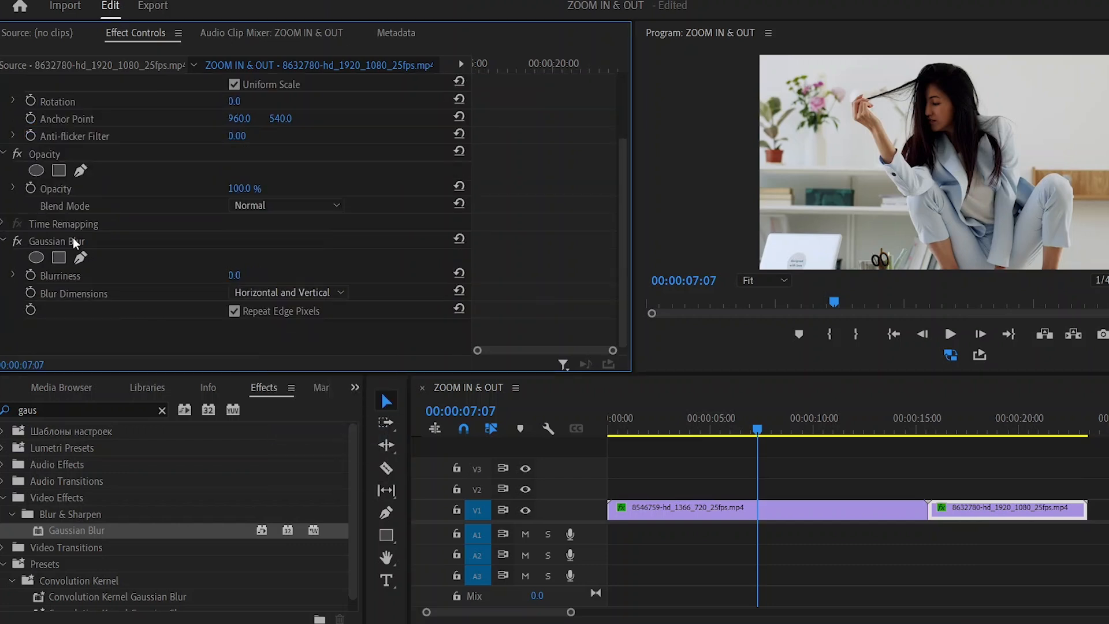
pyautogui.click(85, 241)
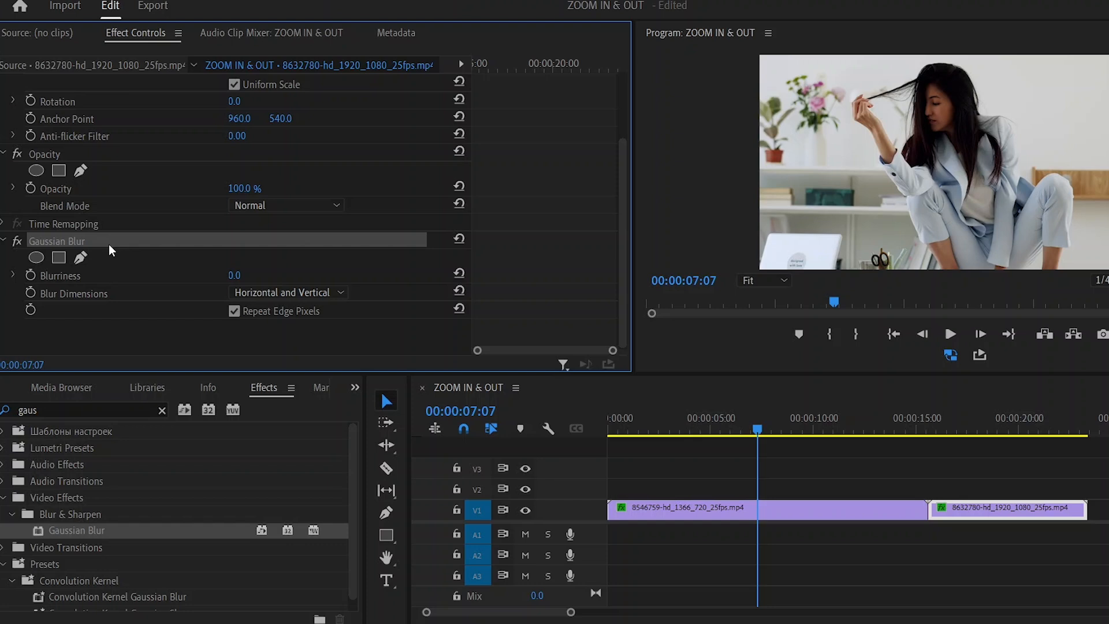
# Collapse the first clip's Opacity, Gaussian Blur and Motion settings in Effect Controls
pyautogui.scroll(1, 525, 207)
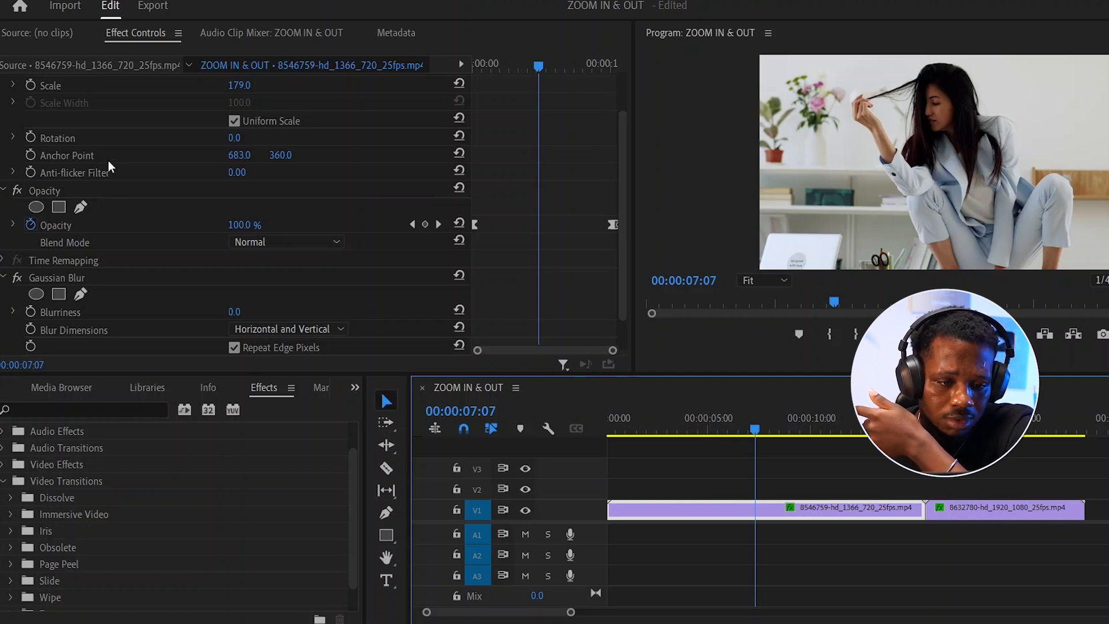
pyautogui.click(5, 193)
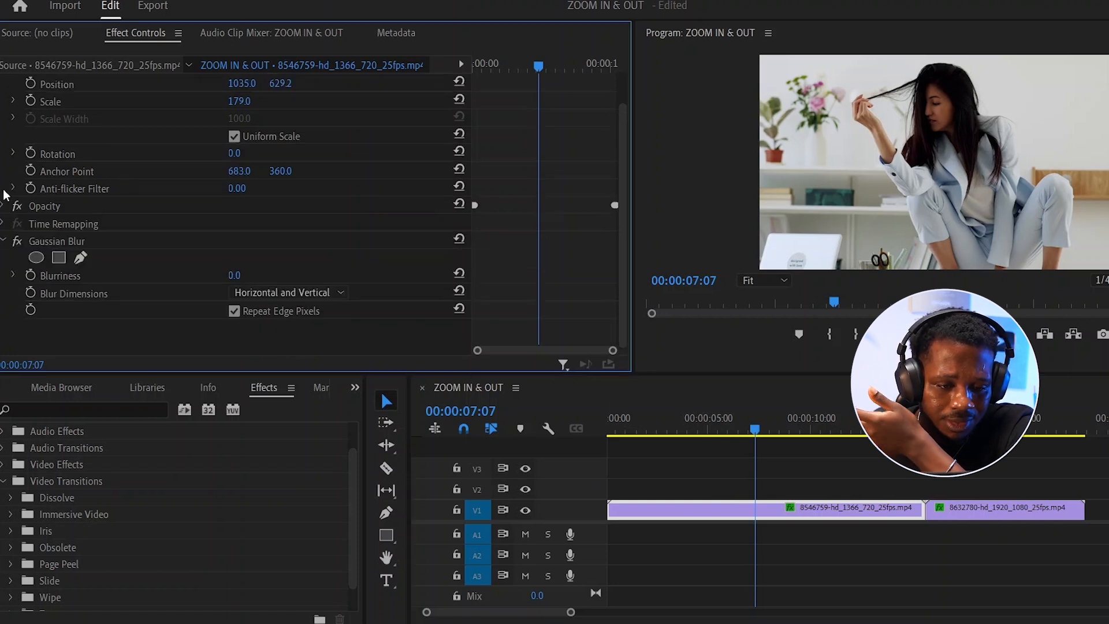
pyautogui.click(7, 240)
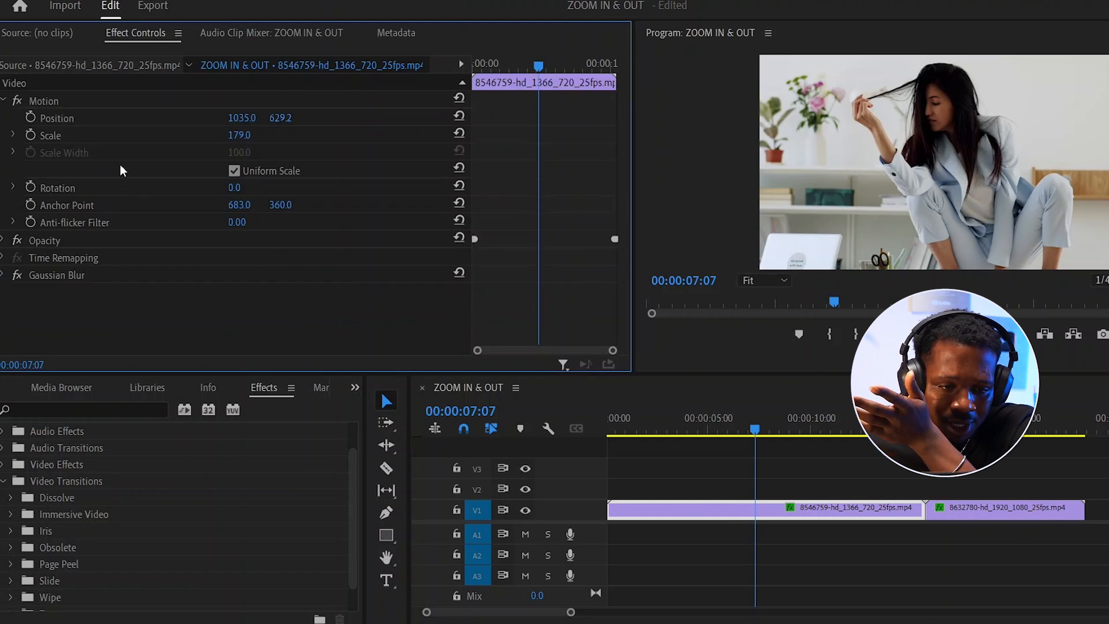
pyautogui.click(7, 101)
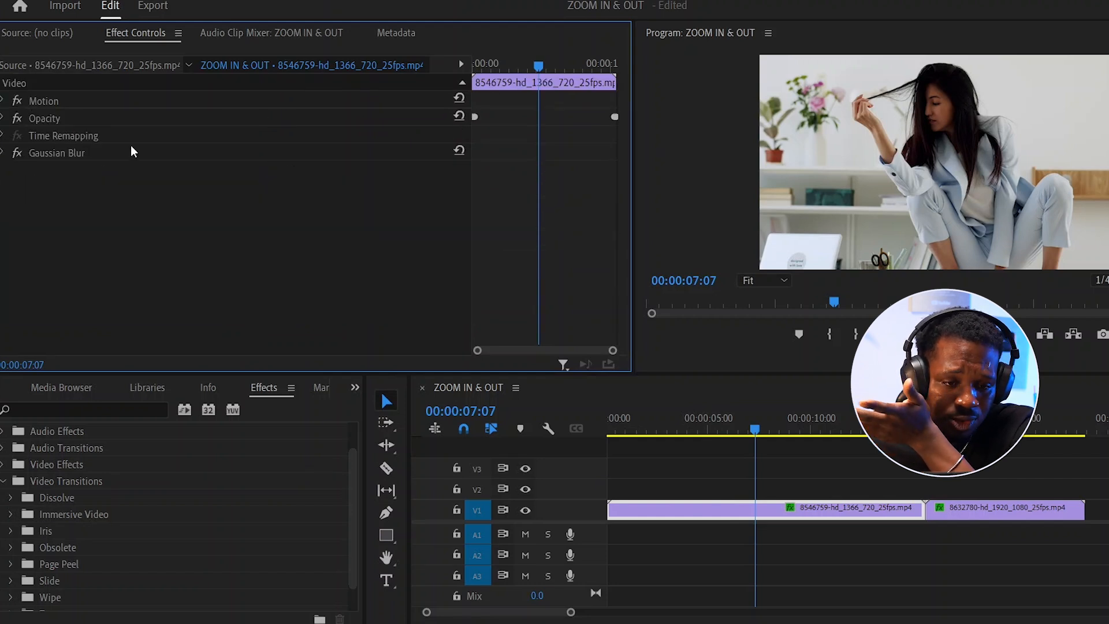
# Expand and collapse the first clip's Motion, Gaussian Blur and Opacity groups in turn to examine their settings
pyautogui.click(4, 102)
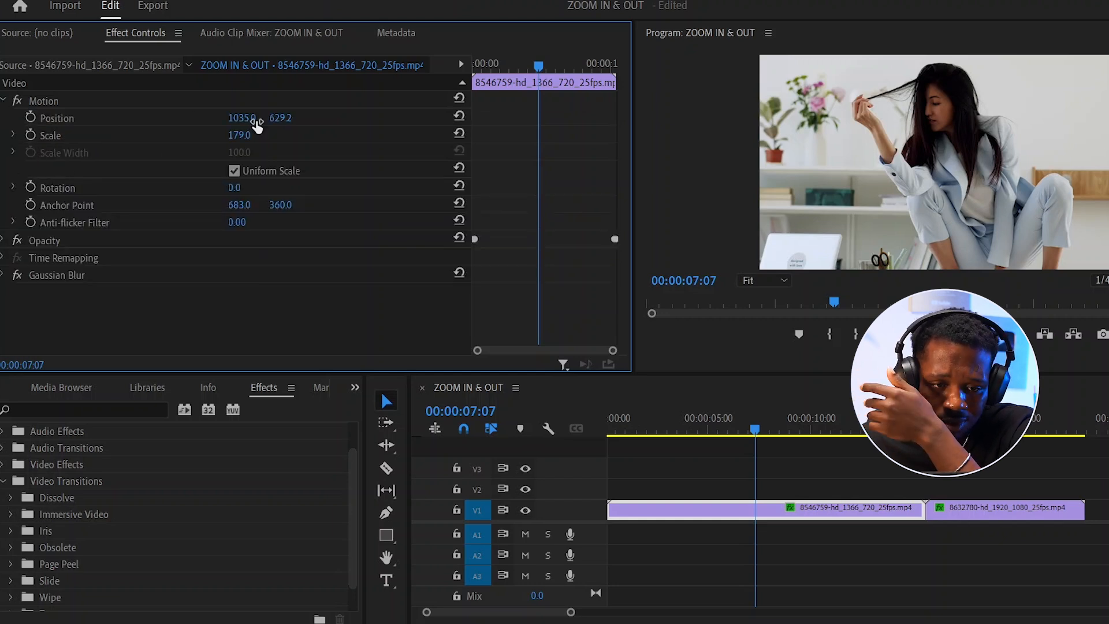
pyautogui.click(4, 102)
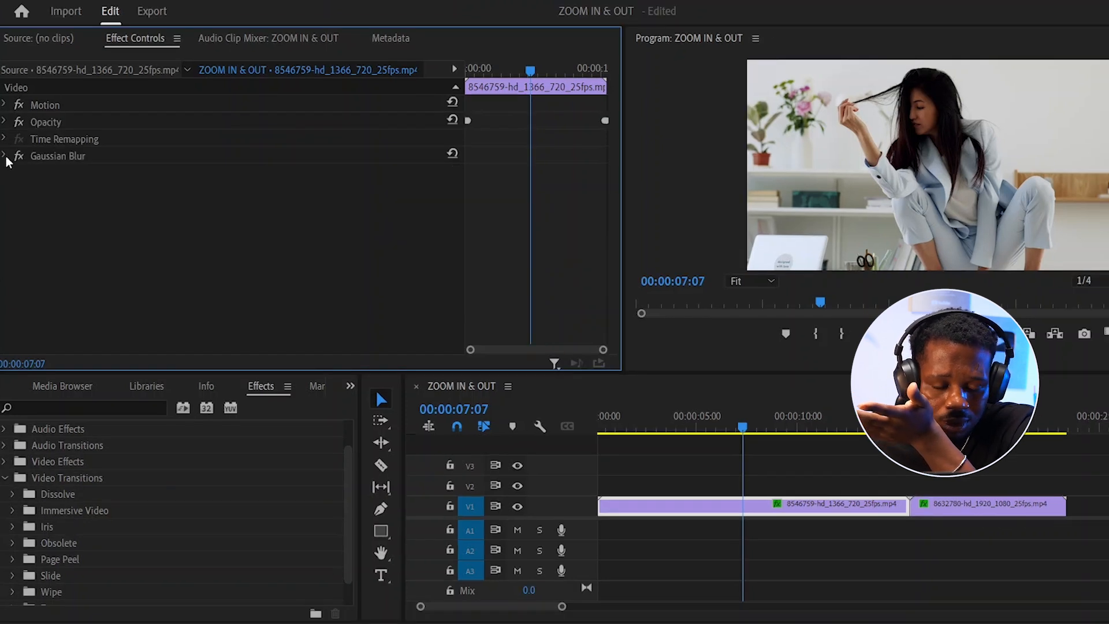
pyautogui.click(5, 156)
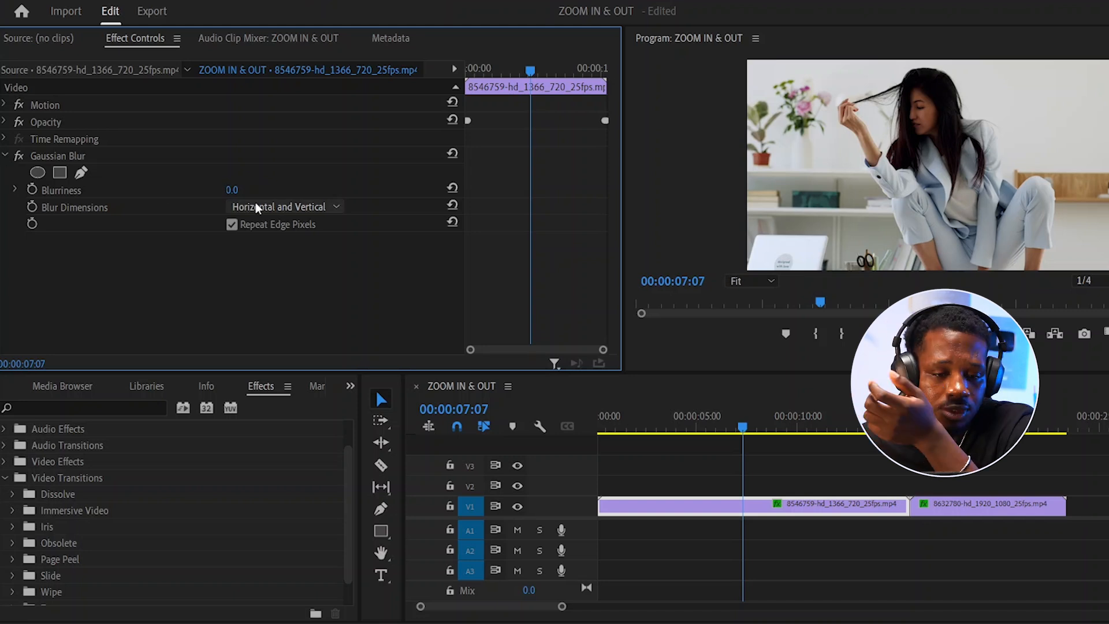
pyautogui.click(5, 156)
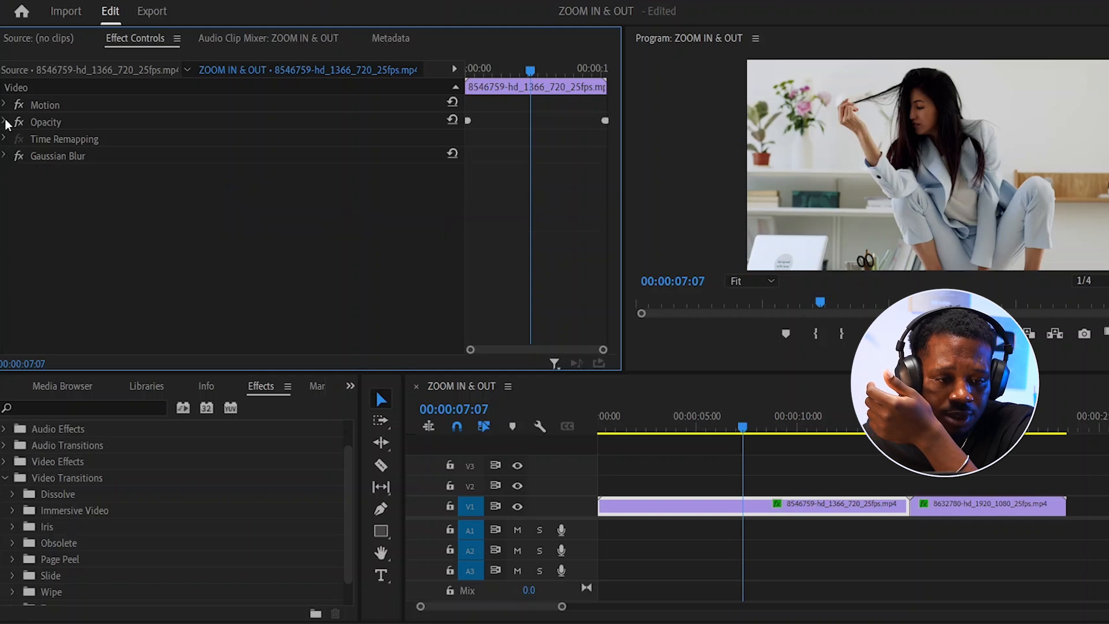
pyautogui.click(5, 122)
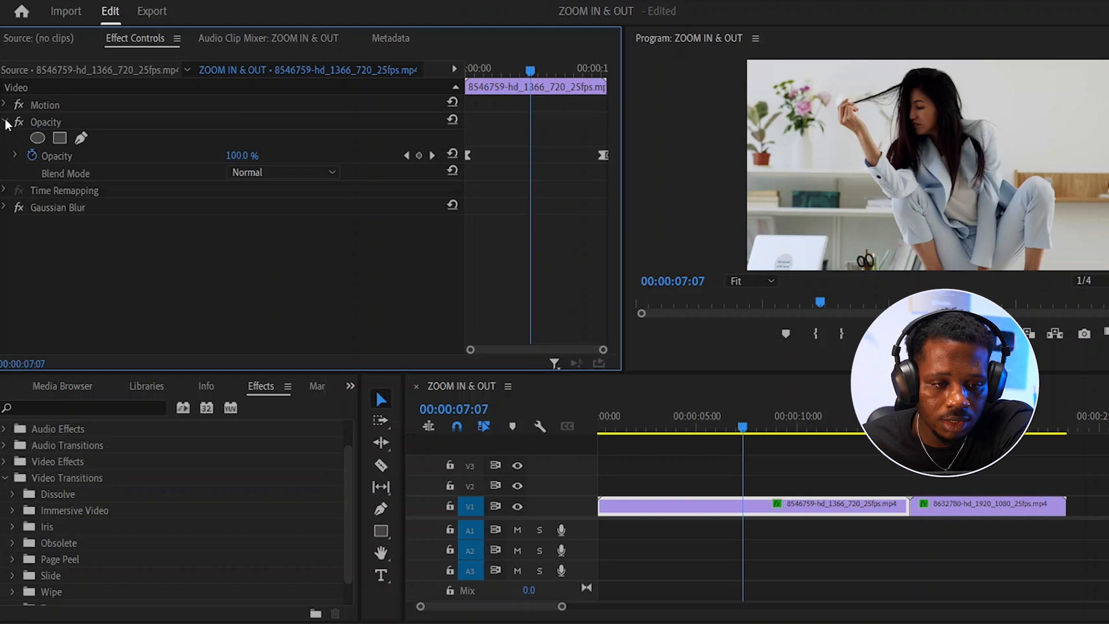
pyautogui.click(5, 123)
# Set the first clip's Gaussian Blur Blurriness to 78.0, then toggle the effect on and off, leaving it disabled
pyautogui.click(6, 156)
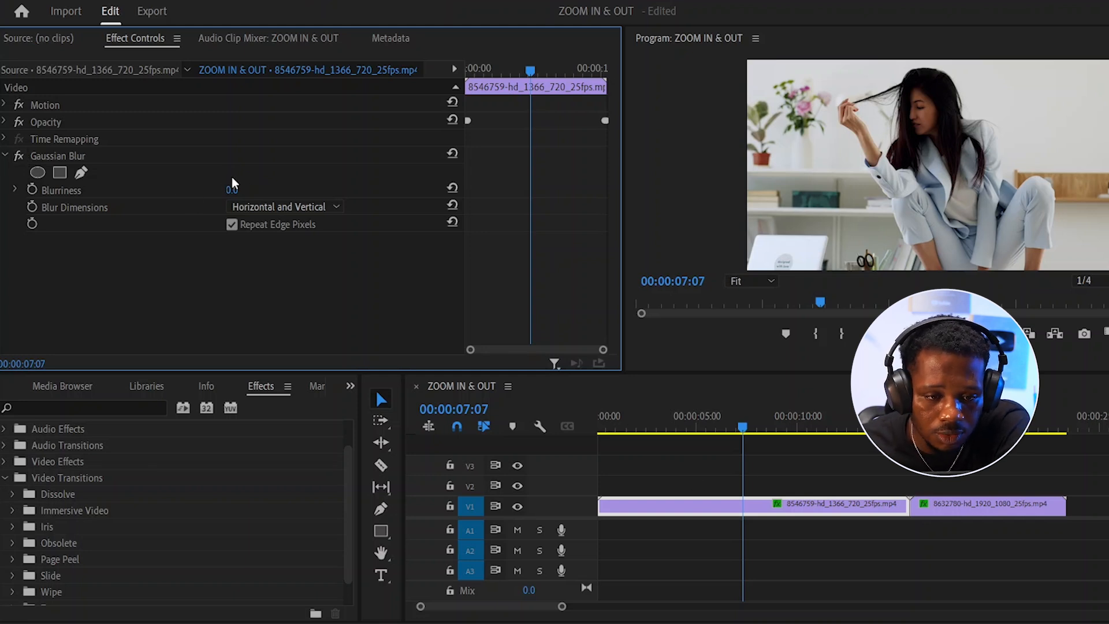
pyautogui.moveTo(233, 189); pyautogui.dragTo(278, 190)
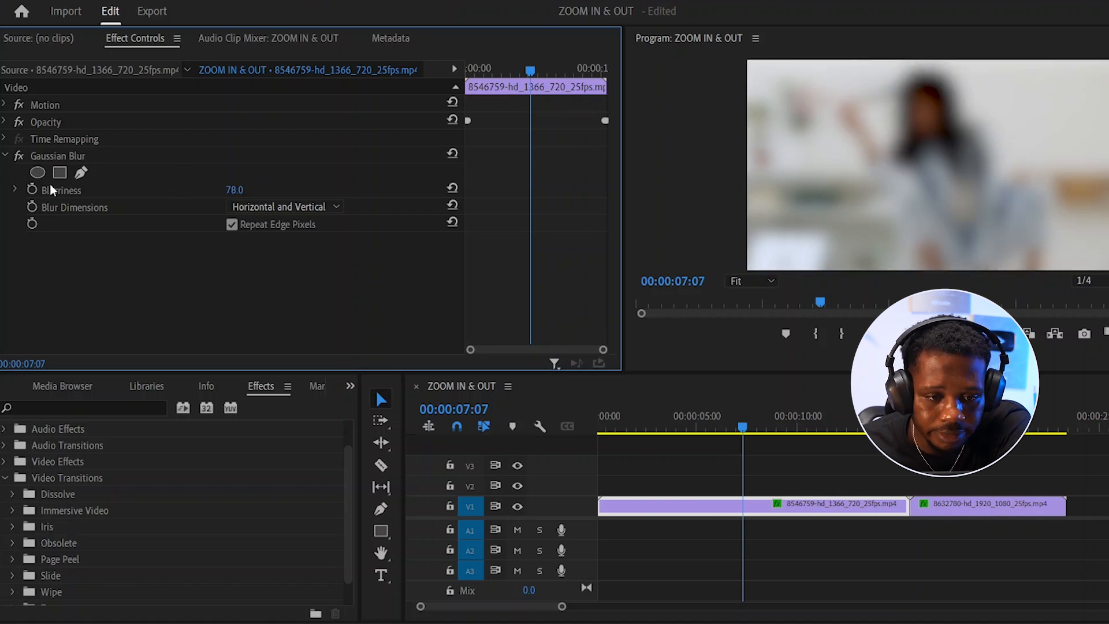
pyautogui.click(20, 157)
pyautogui.click(20, 157)
pyautogui.click(20, 157)
pyautogui.click(20, 157)
pyautogui.click(20, 157)
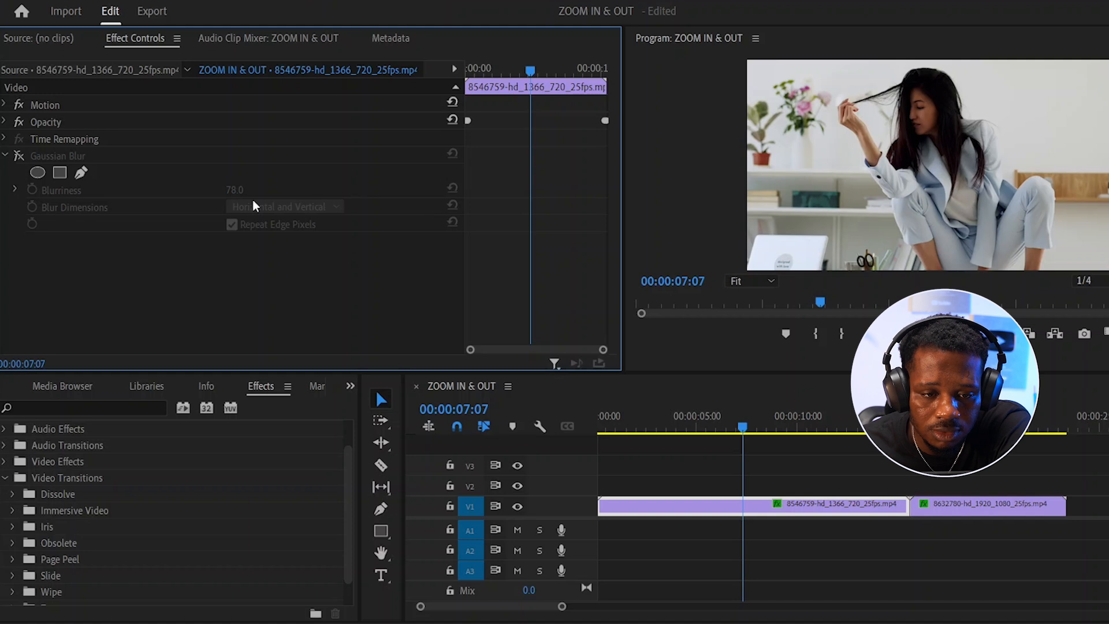